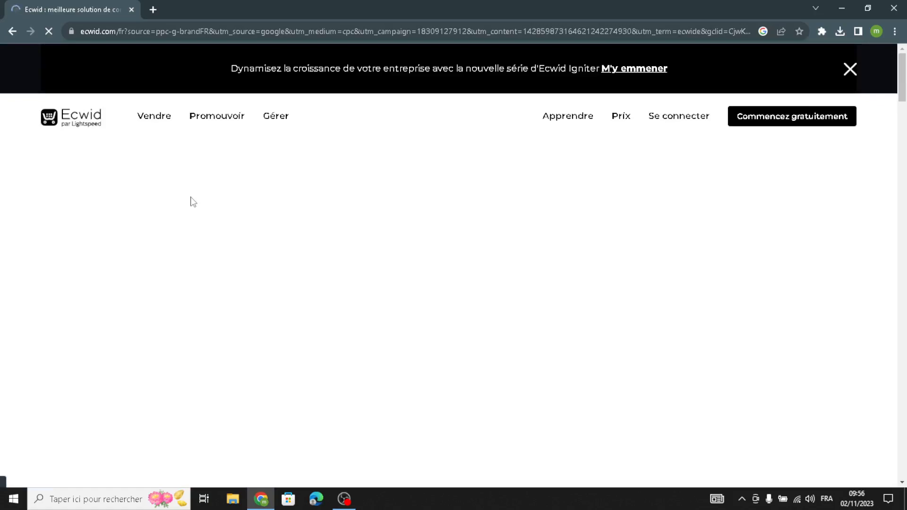
- Translate the French Ecwid homepage into English and dismiss the translation pop-up
right_click(382, 217)
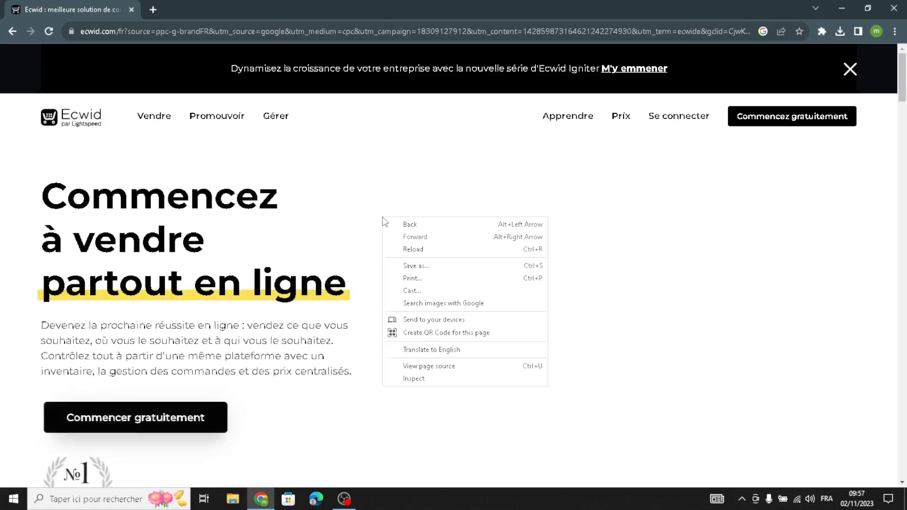
click(431, 350)
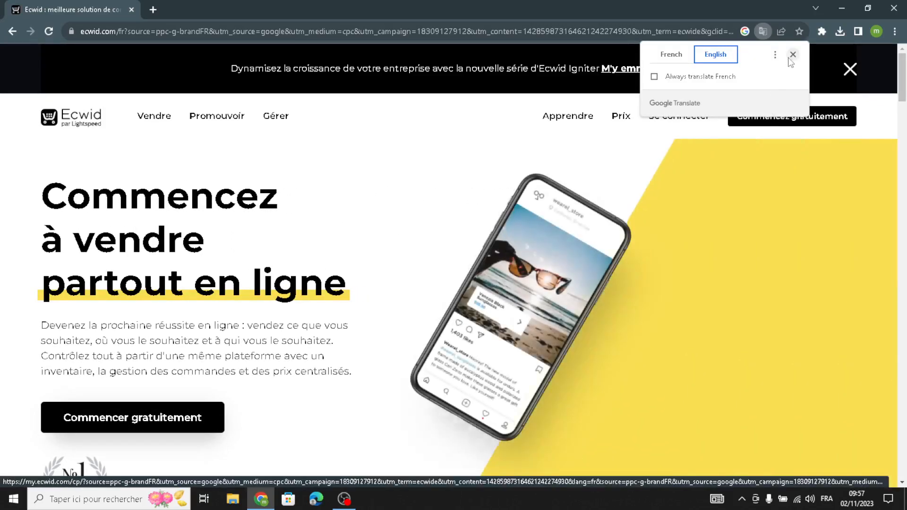
click(792, 54)
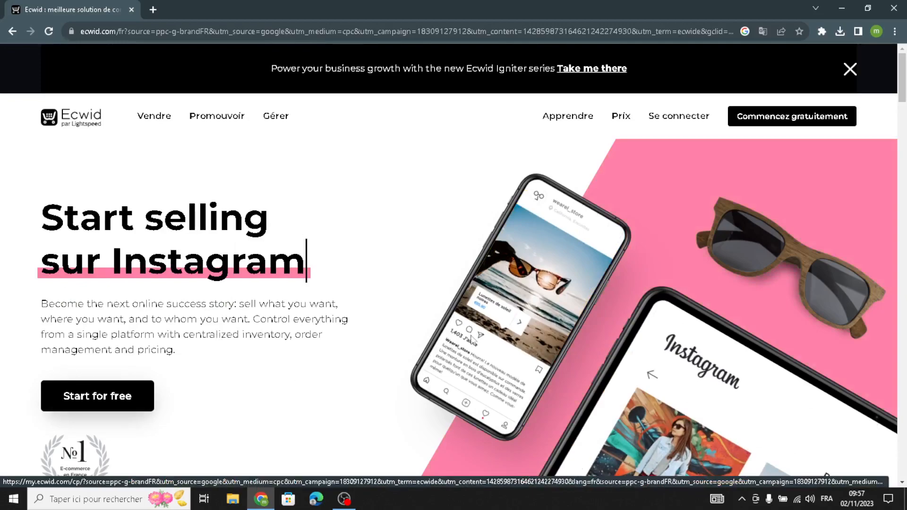
right_click(486, 102)
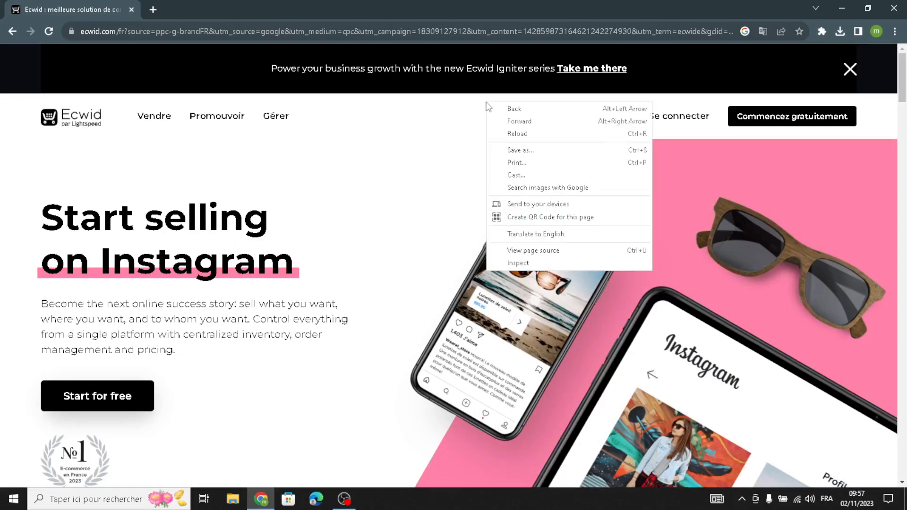
click(515, 235)
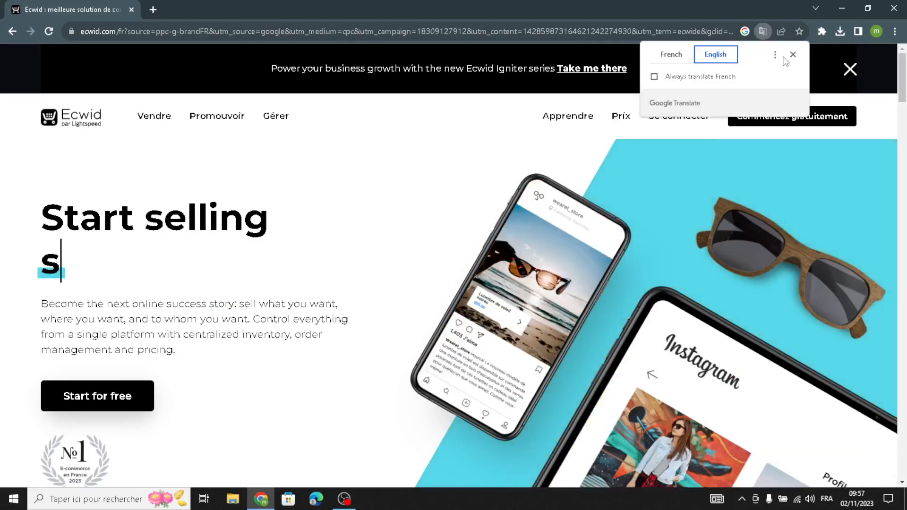
click(794, 54)
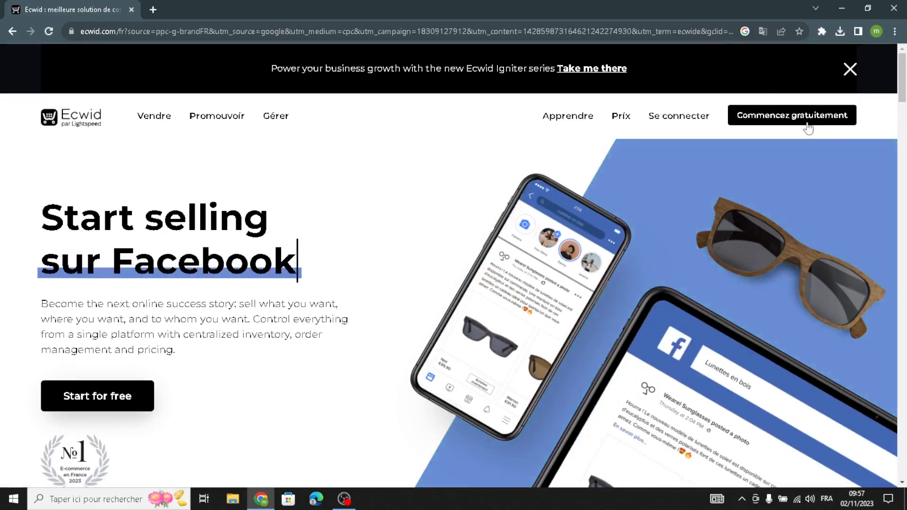
- Start with Ecwid for free and translate the store control panel into English
click(808, 124)
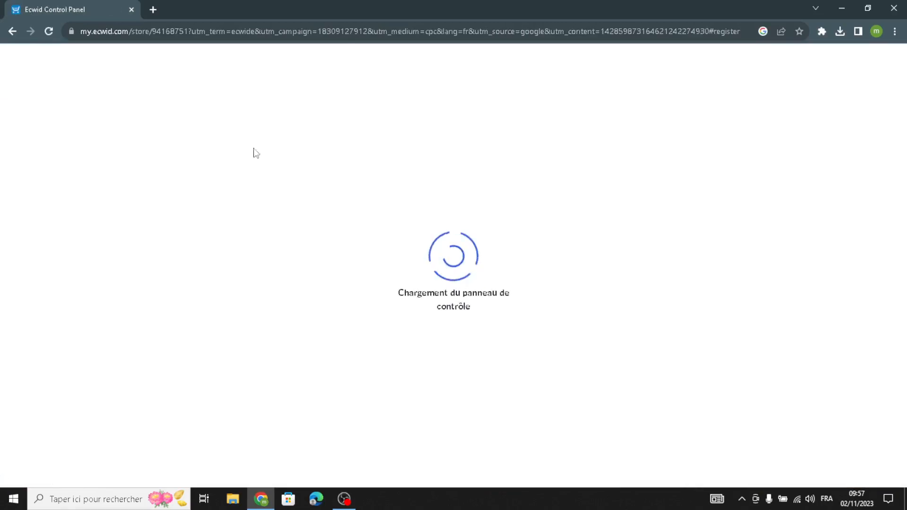
right_click(298, 225)
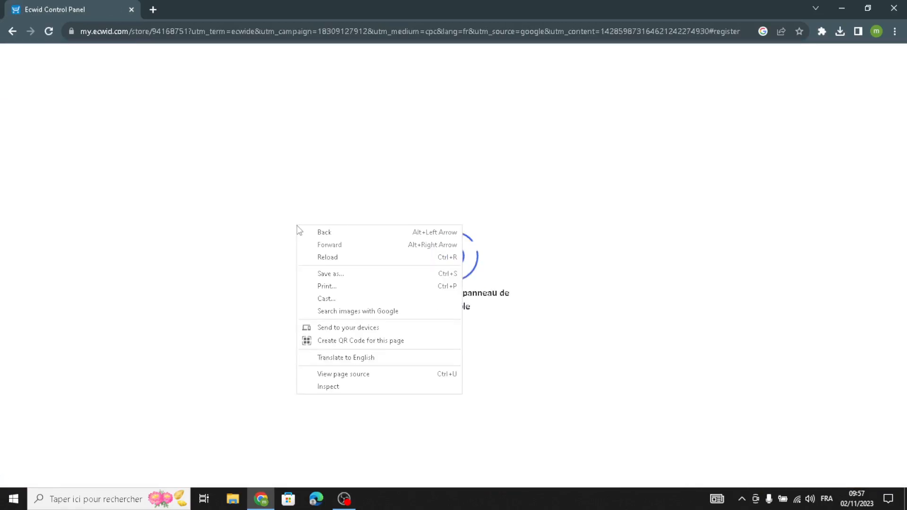
click(329, 358)
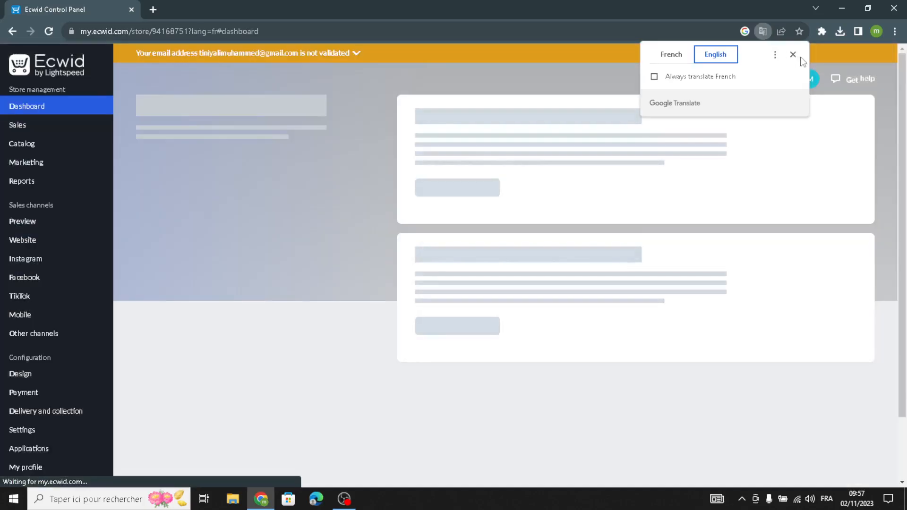
click(793, 55)
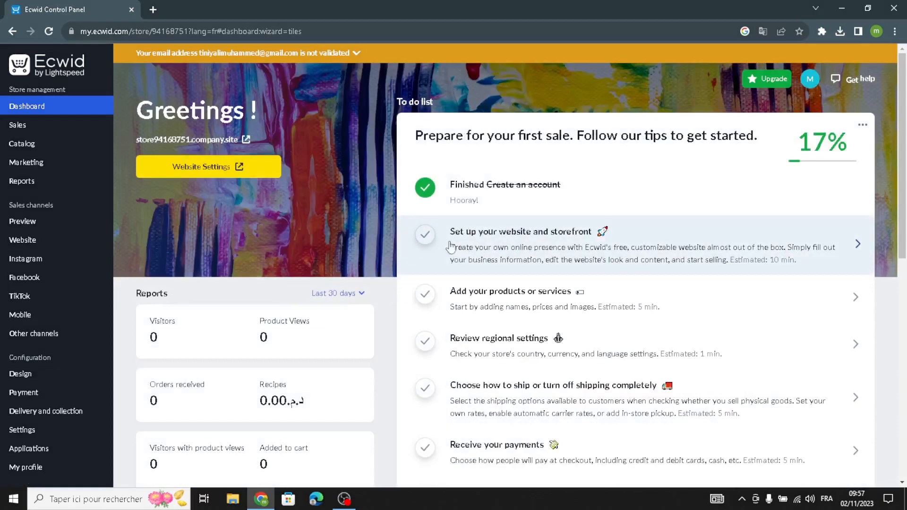
- Open the website editor from the website and storefront setup task, and go to the site template gallery
click(512, 240)
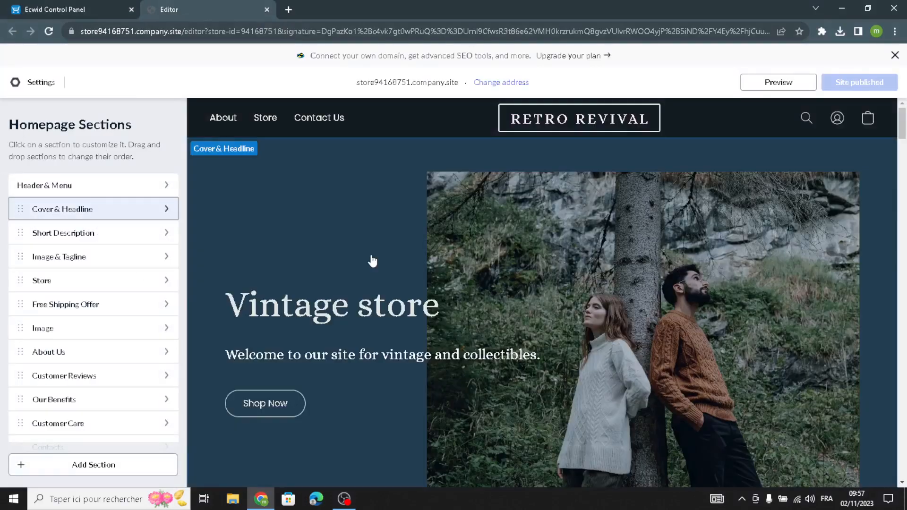
scroll(167, 250, down, 2)
scroll(167, 250, up, 2)
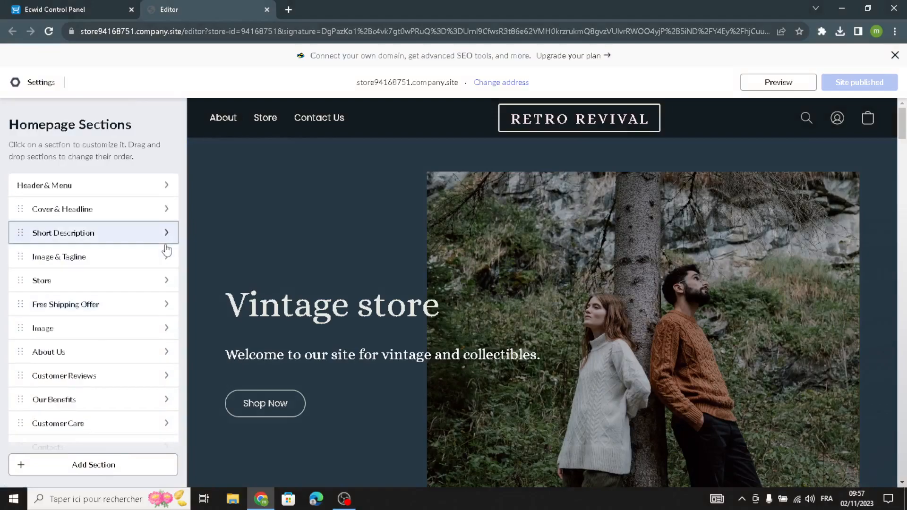
click(34, 85)
click(230, 199)
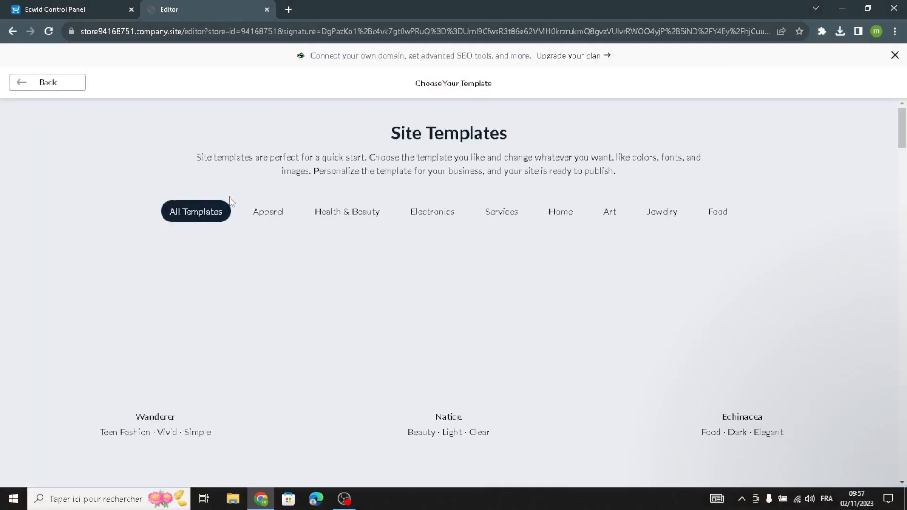
- Look through the full gallery of site templates to compare the available designs
scroll(562, 380, down, 2)
scroll(562, 377, down, 2)
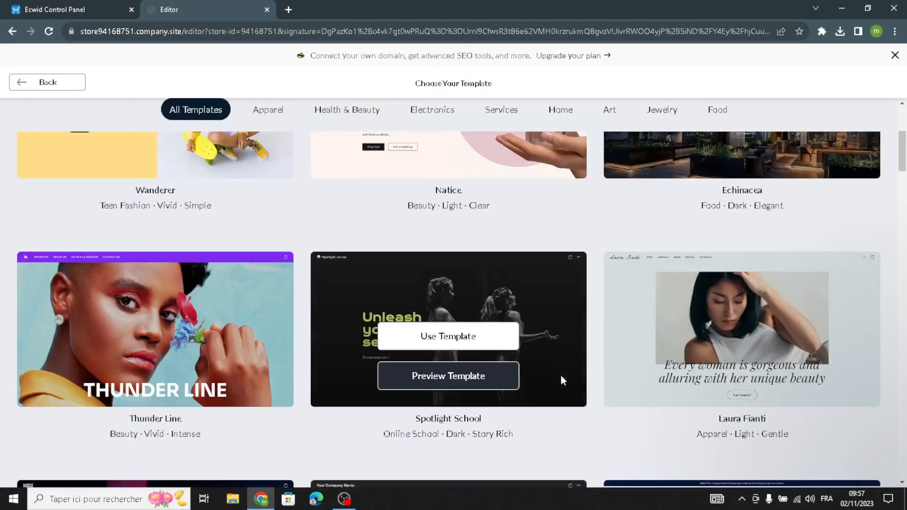
scroll(560, 376, down, 8)
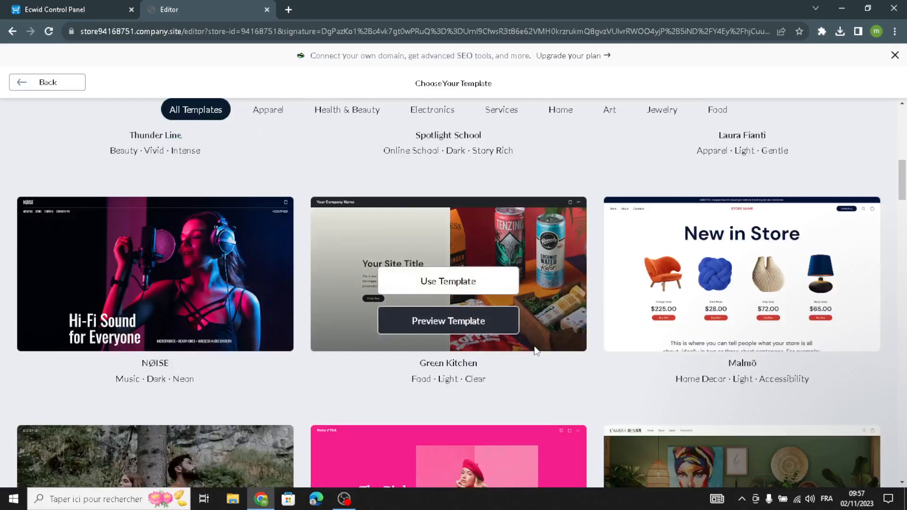
scroll(535, 350, down, 13)
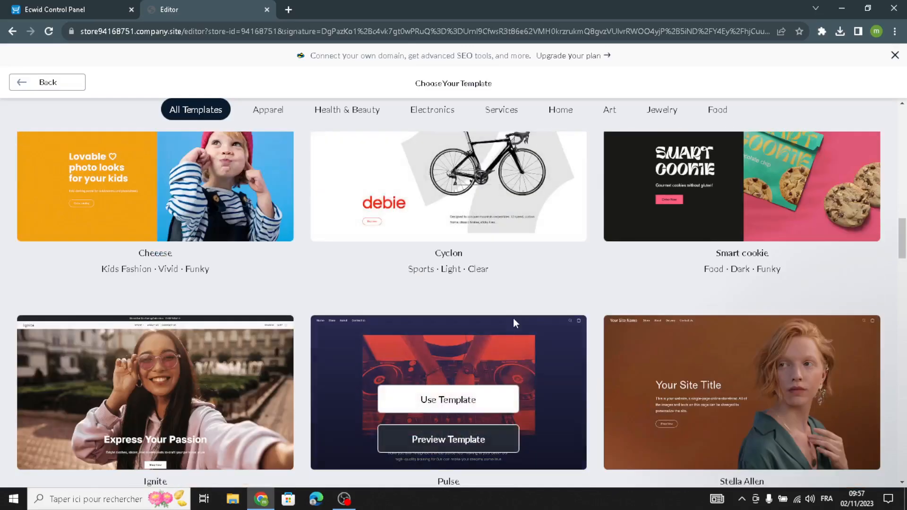
scroll(513, 319, down, 19)
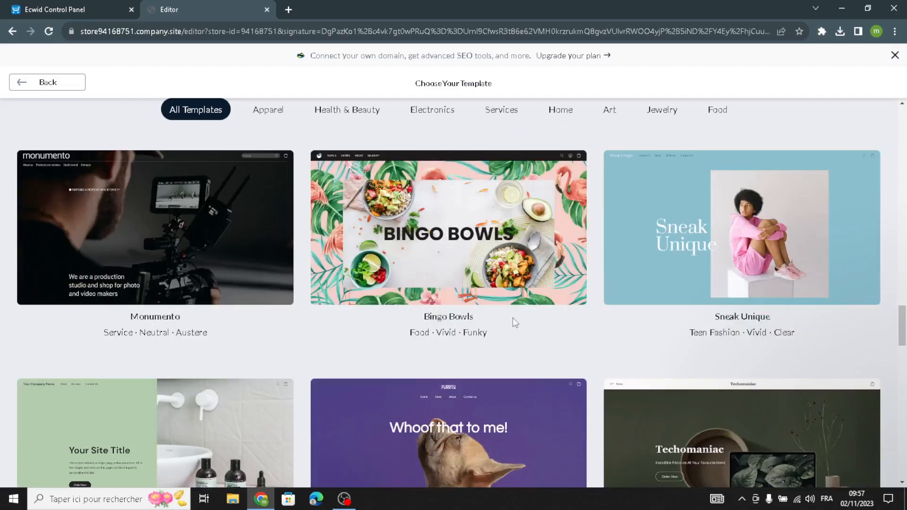
scroll(514, 321, down, 20)
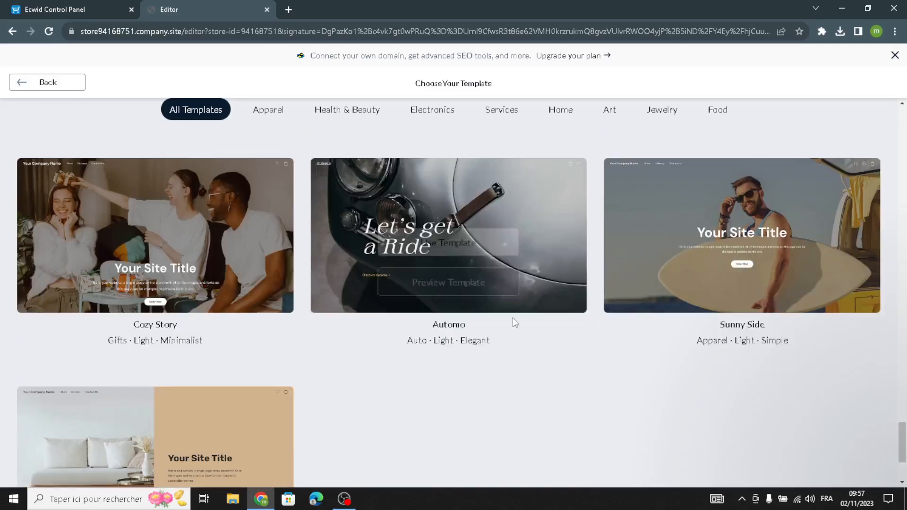
scroll(513, 319, up, 20)
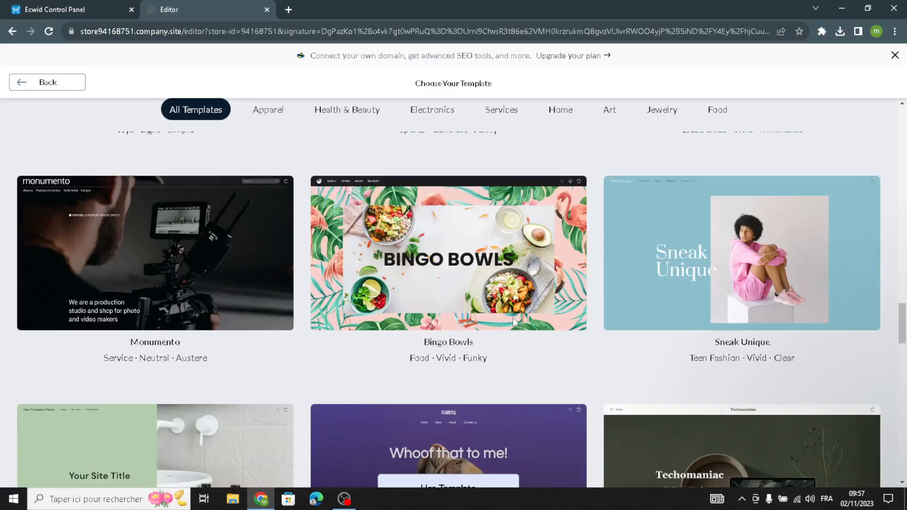
scroll(514, 321, up, 14)
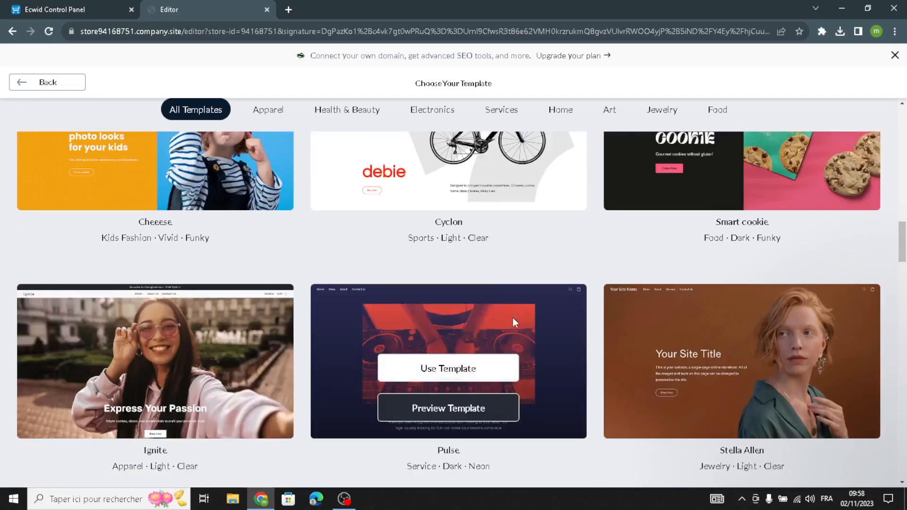
scroll(514, 322, up, 11)
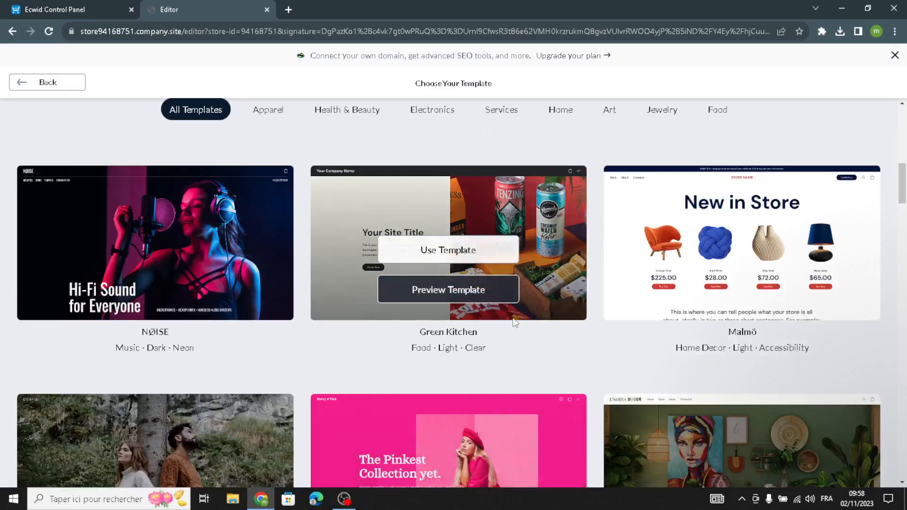
scroll(513, 319, up, 5)
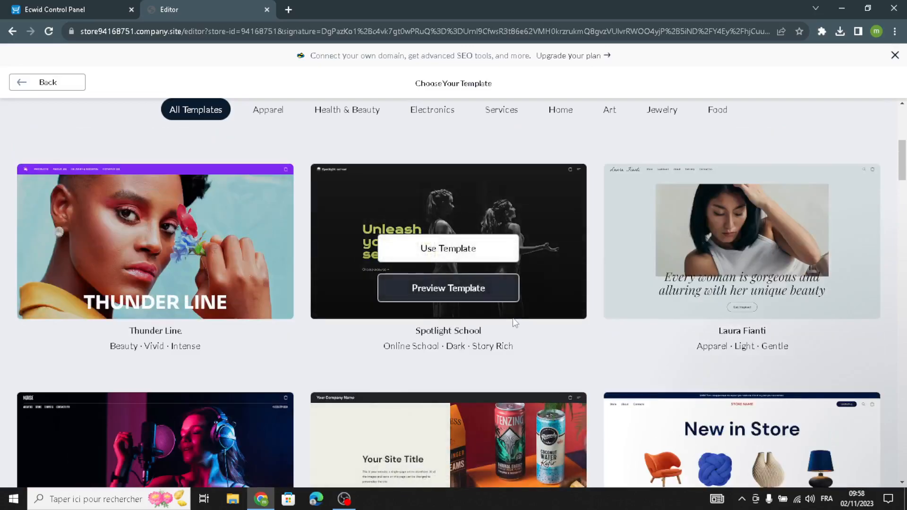
scroll(514, 322, up, 3)
- Apply the Pulse template to the site
scroll(514, 323, down, 11)
scroll(513, 320, down, 10)
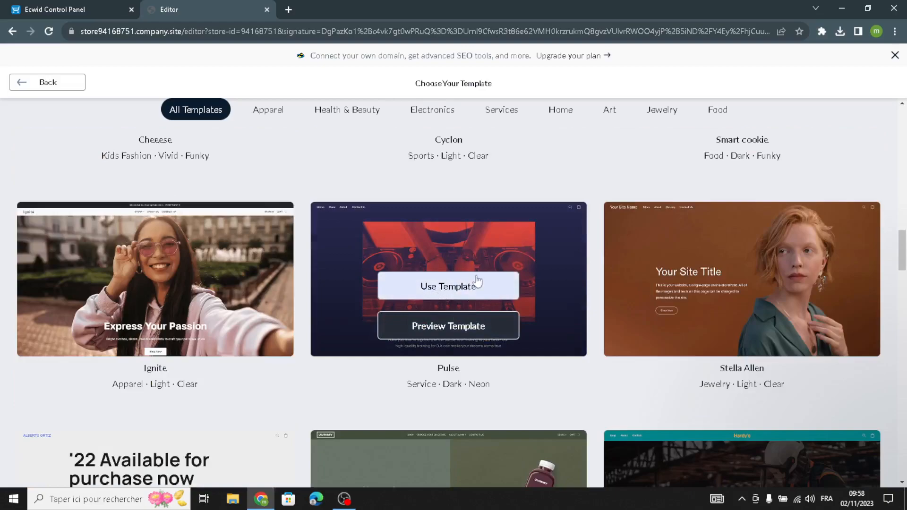
click(428, 283)
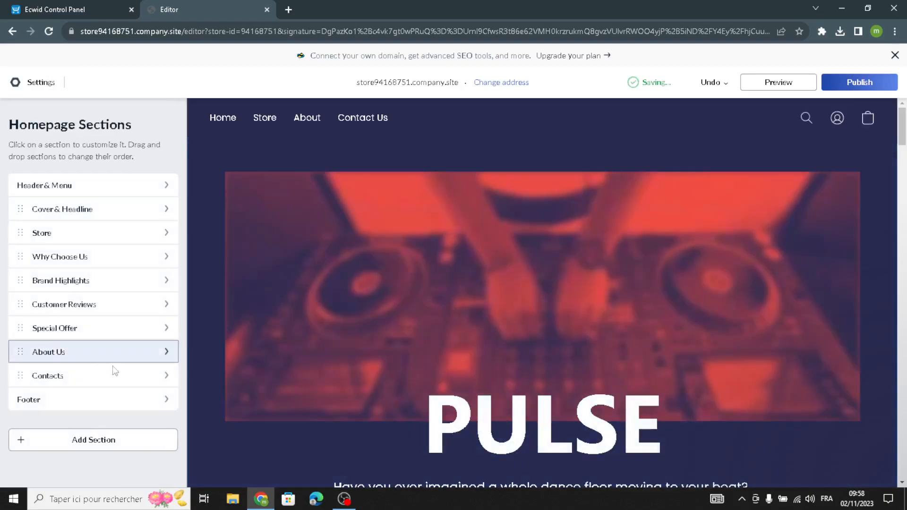
- Add a text-type site logo reading "PartyVibe" to the Header & Menu section
click(25, 189)
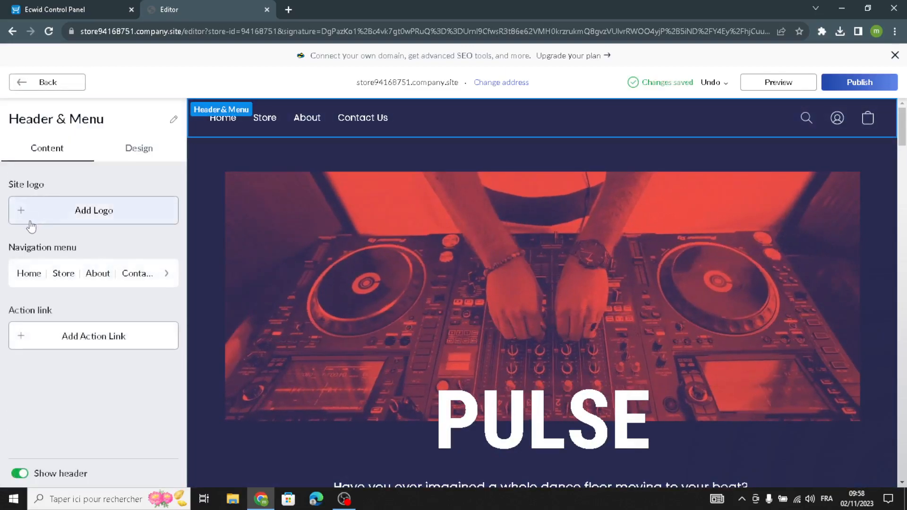
click(27, 227)
click(61, 186)
click(50, 207)
triple_click(67, 242)
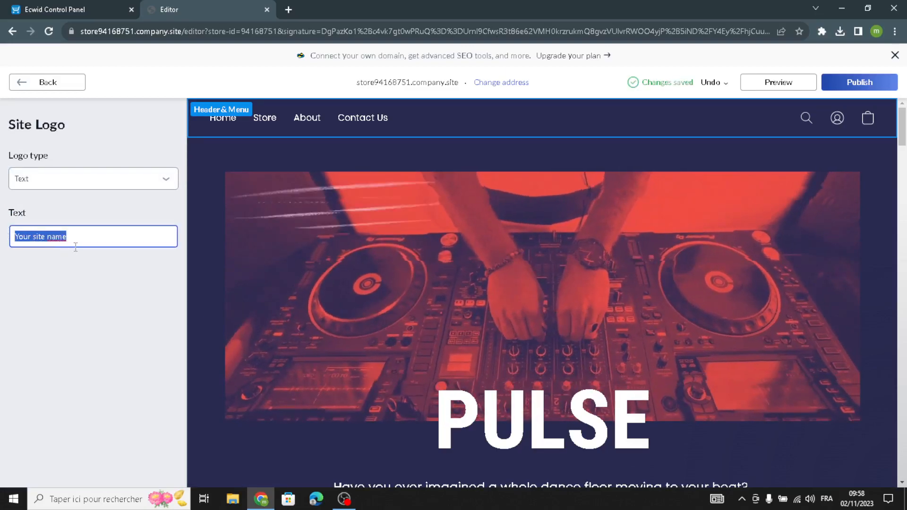
text(PartyVibe)
click(40, 82)
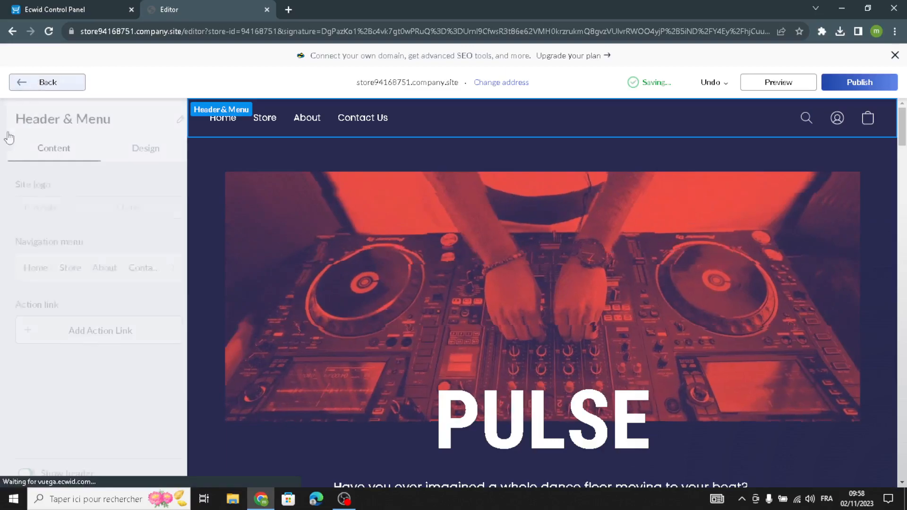
- Check the Home item's settings in the header's navigation menu and add a new menu item with its default title
click(70, 274)
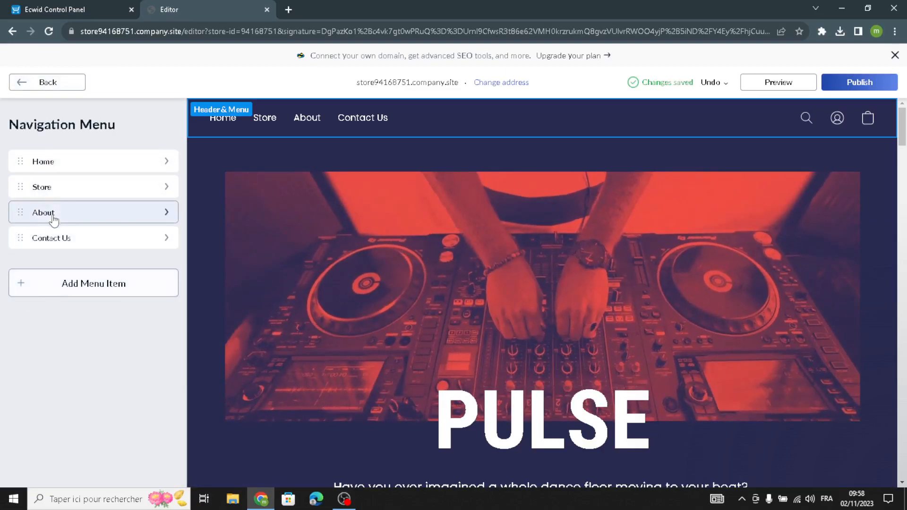
click(68, 166)
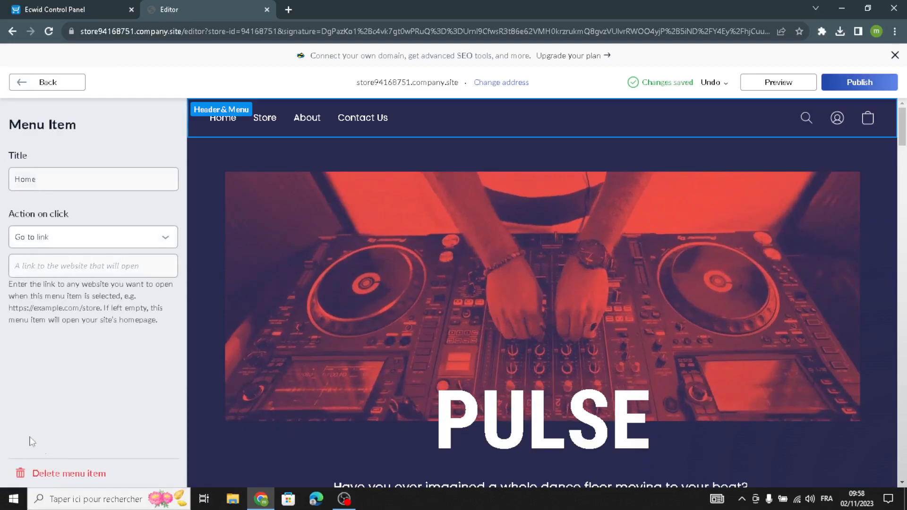
click(22, 83)
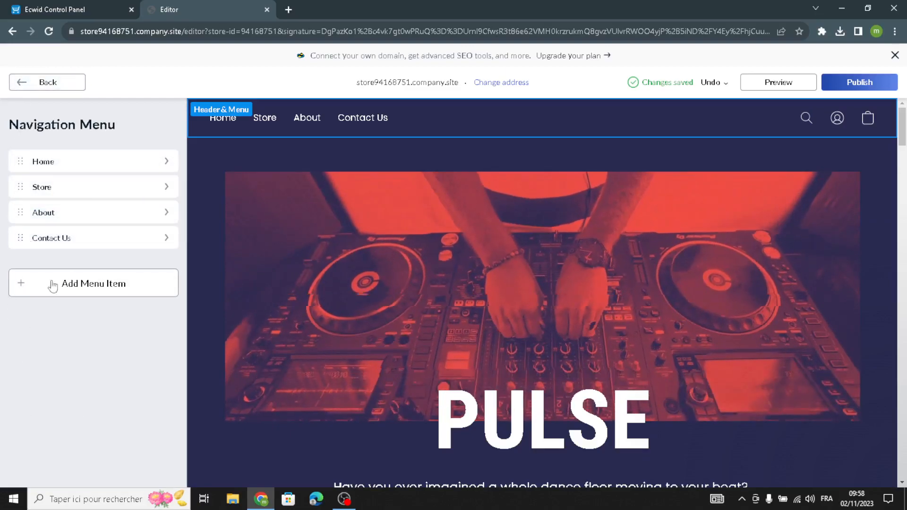
click(26, 282)
click(37, 84)
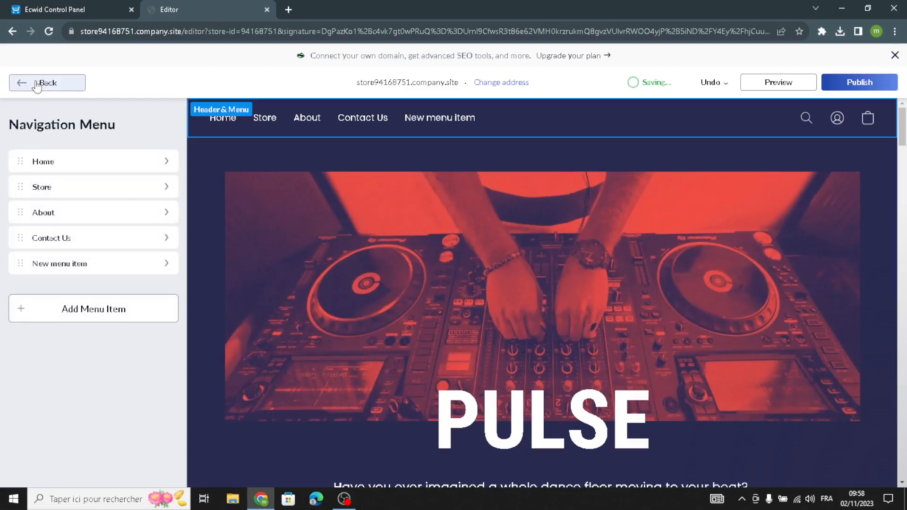
click(36, 84)
- Switch the header design to the third layout option and expand the site logo's design settings
click(137, 152)
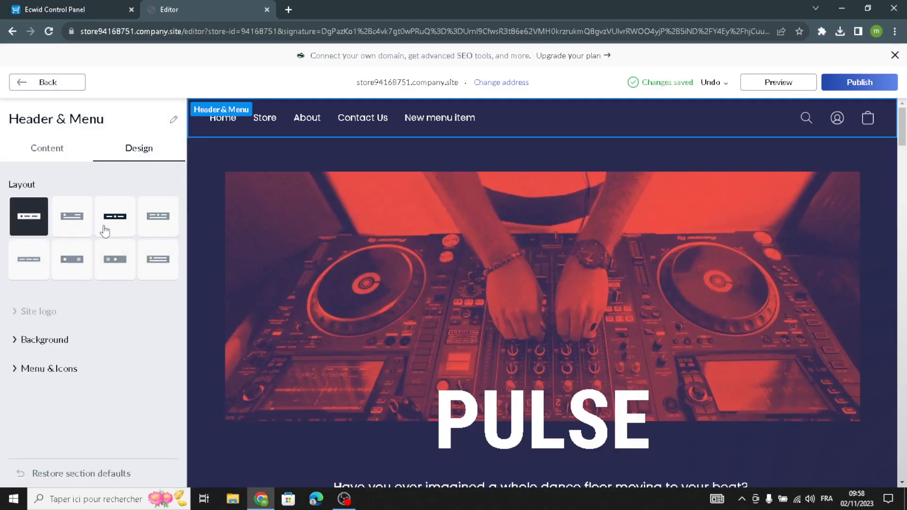
click(105, 231)
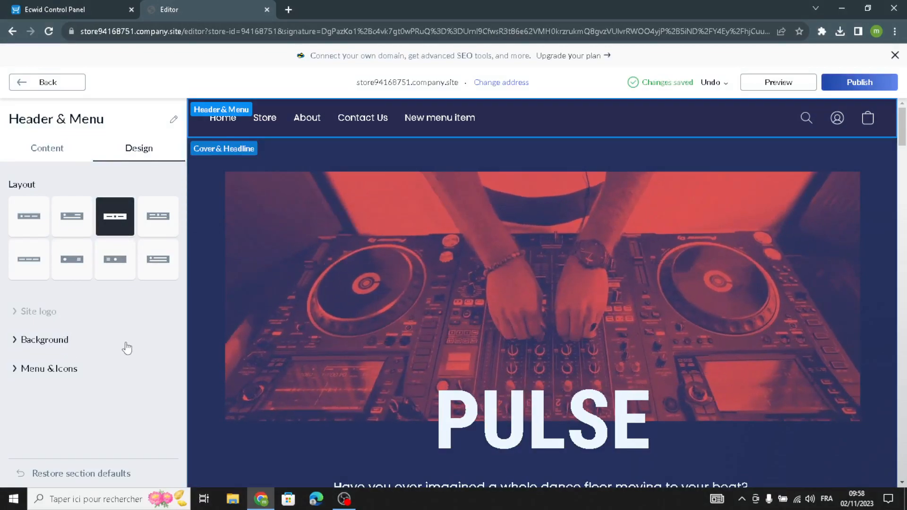
click(53, 312)
scroll(26, 359, down, 1)
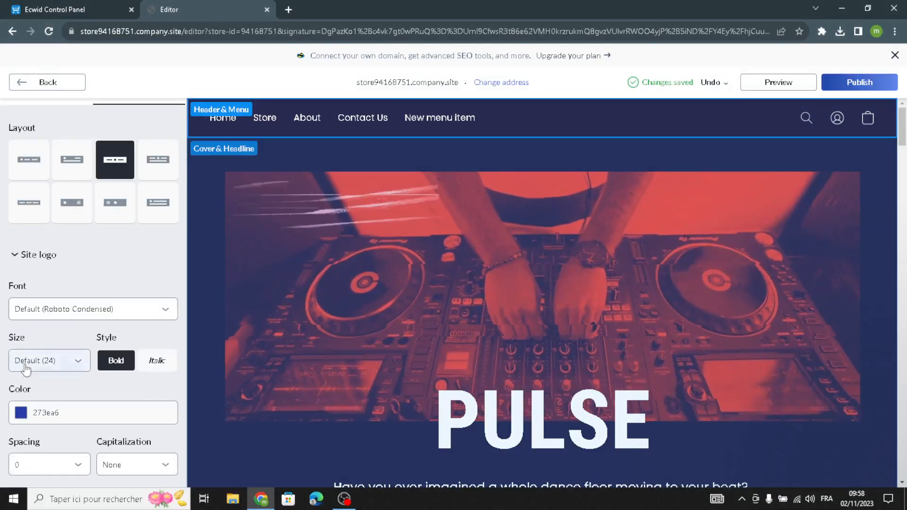
scroll(21, 409, down, 2)
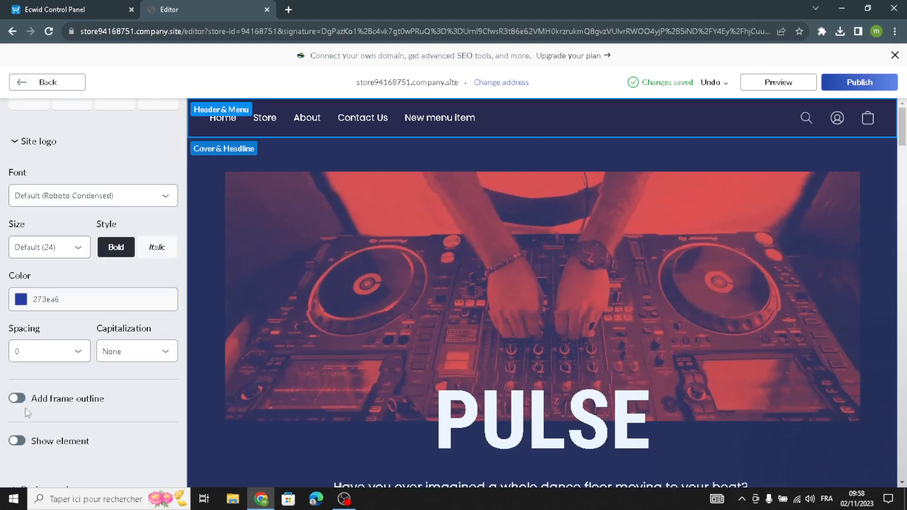
- Return to the homepage sections and set the Cover & Headline title to "party supplies store"
scroll(47, 354, up, 3)
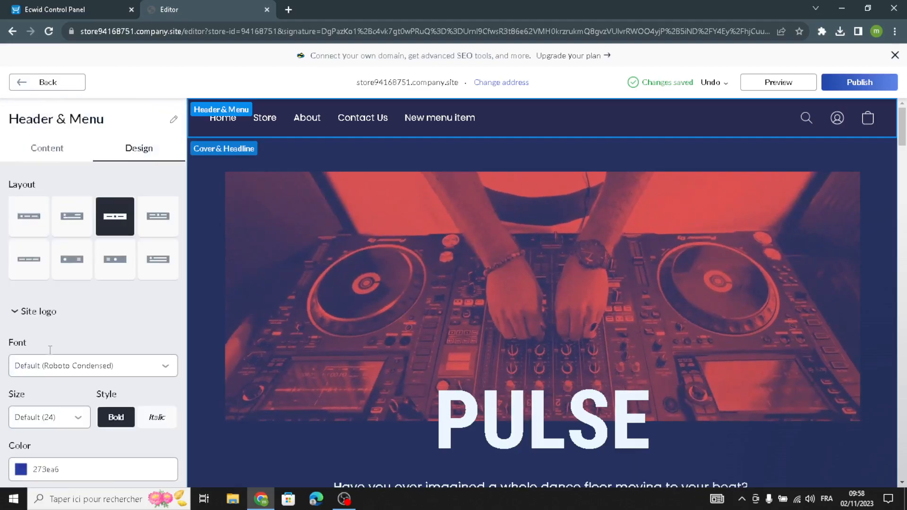
scroll(51, 354, down, 5)
scroll(22, 336, up, 5)
click(37, 90)
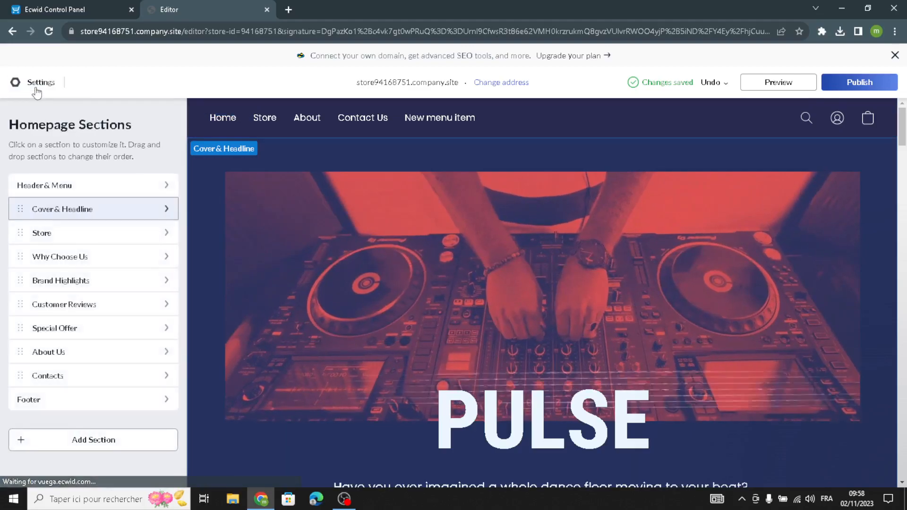
click(48, 208)
click(48, 208)
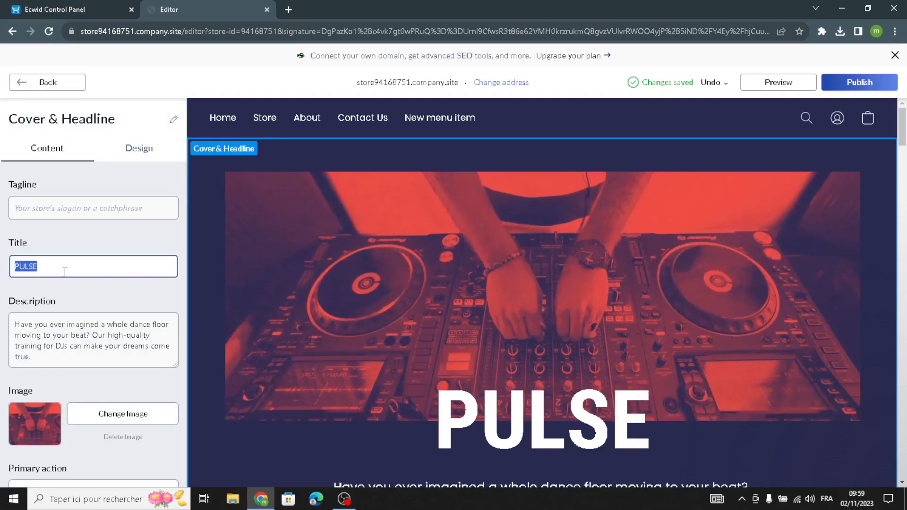
text(par)
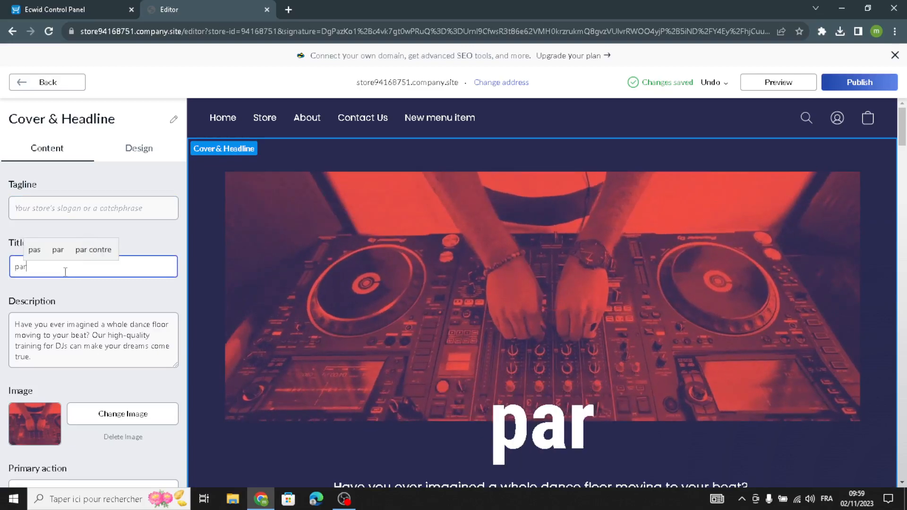
text(ty su)
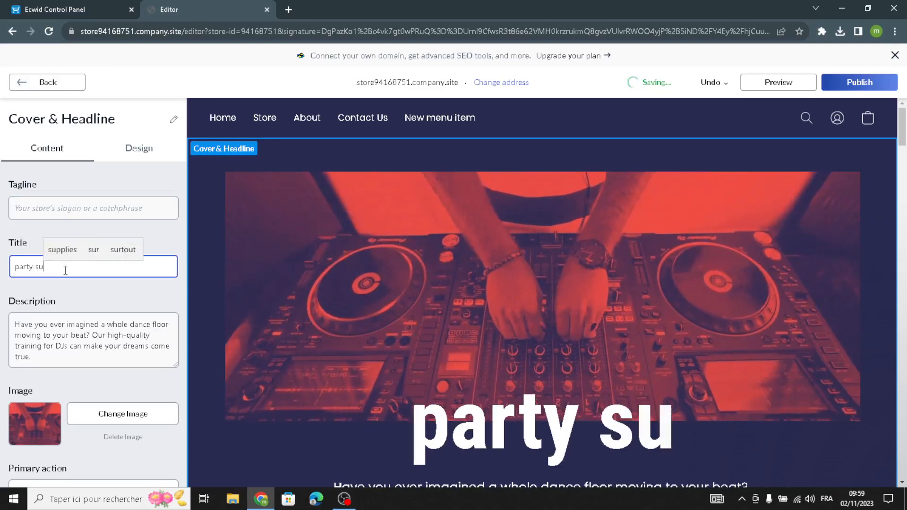
text(pplies )
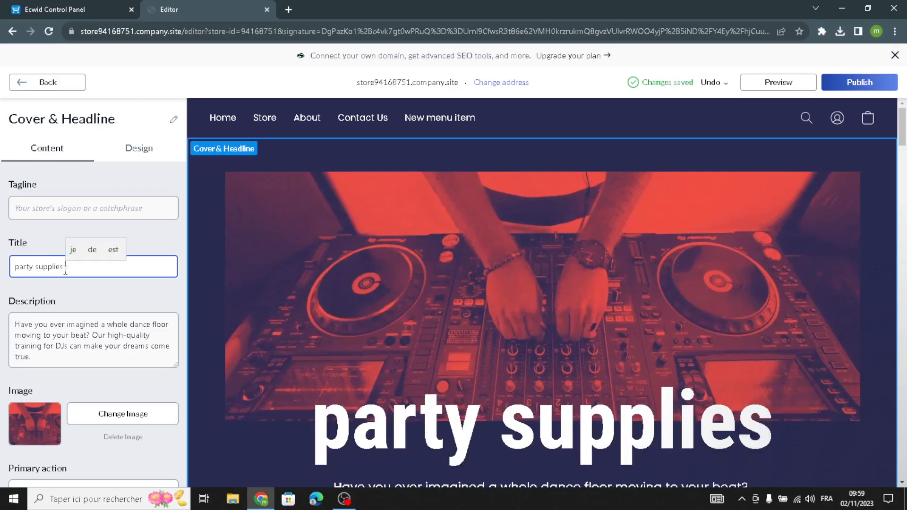
text(store)
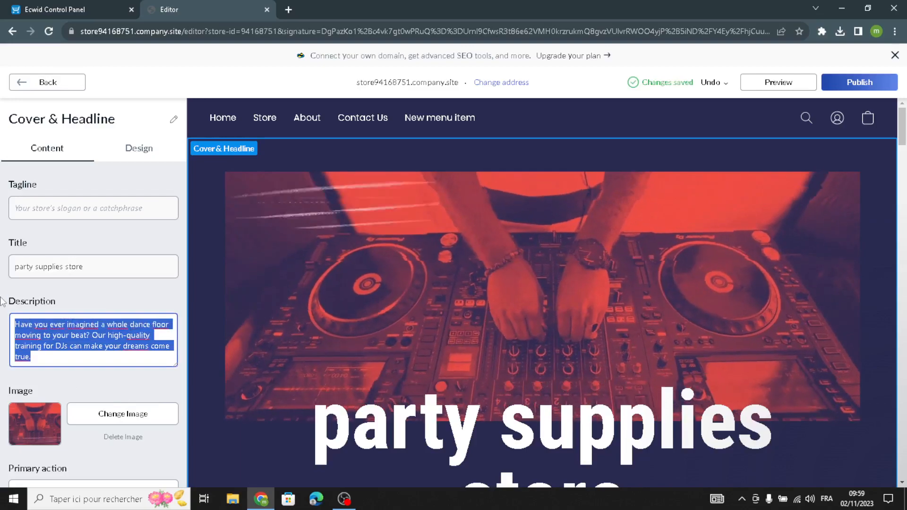
- Replace the Cover & Headline description with "Welcome to our site for party supplies."
key(ctrl+w)
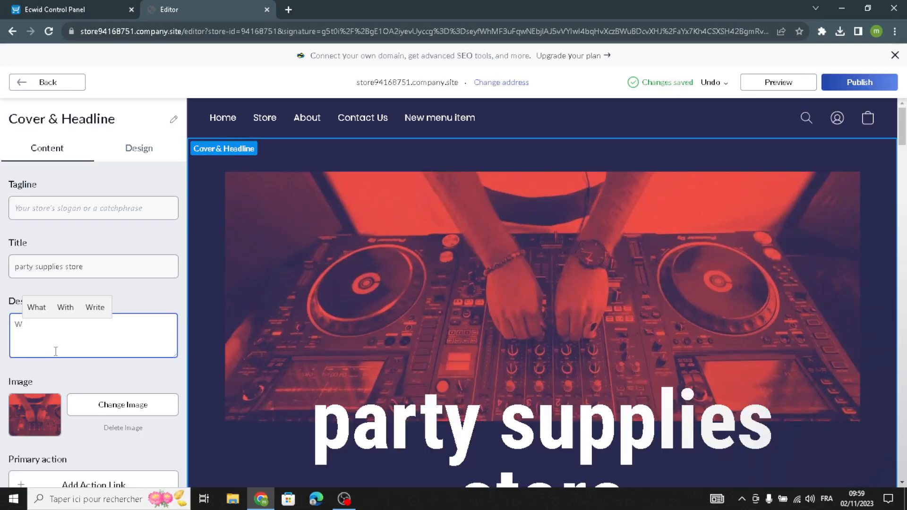
text(elco)
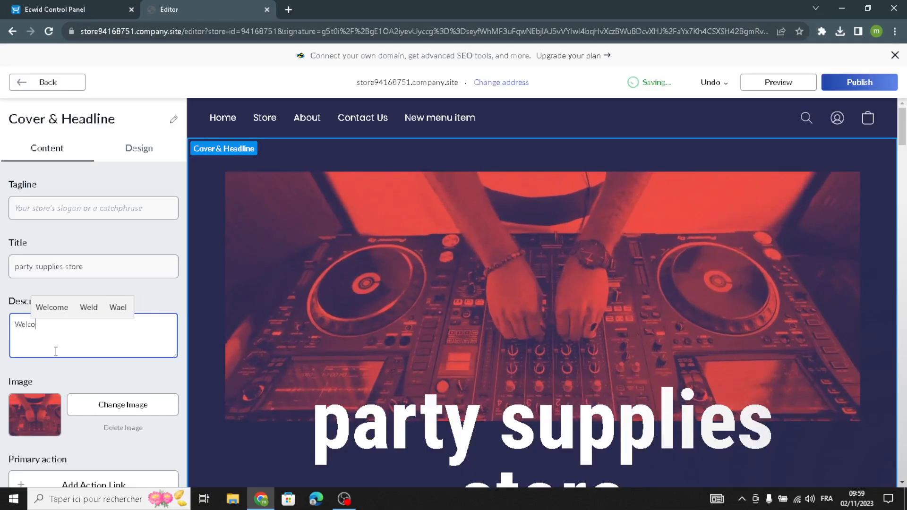
text(me to)
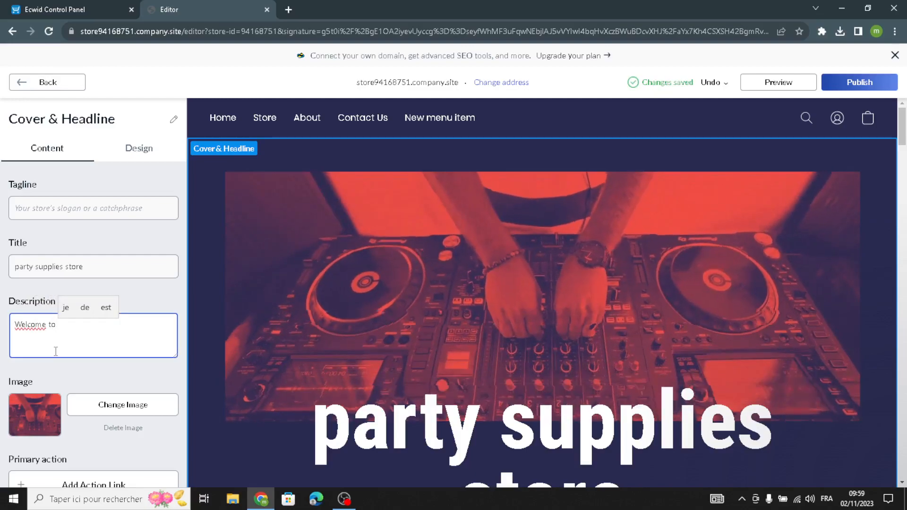
text( our site )
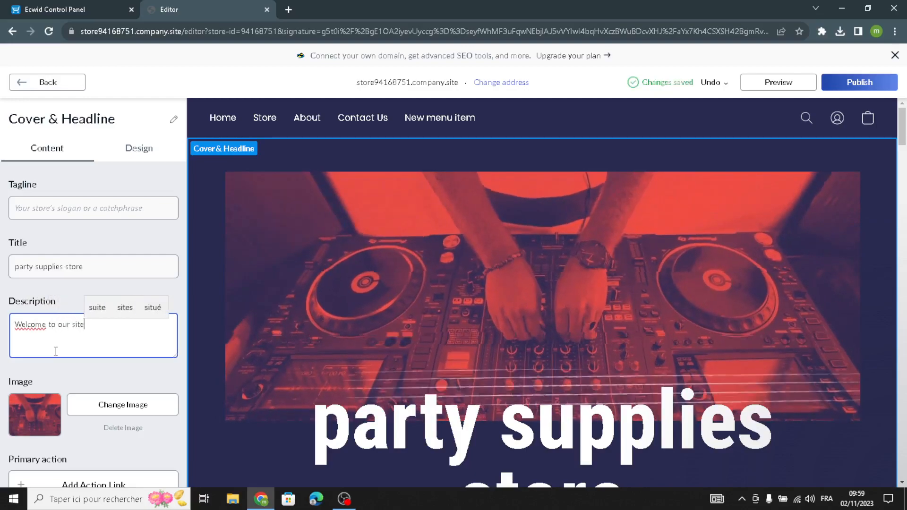
text(f)
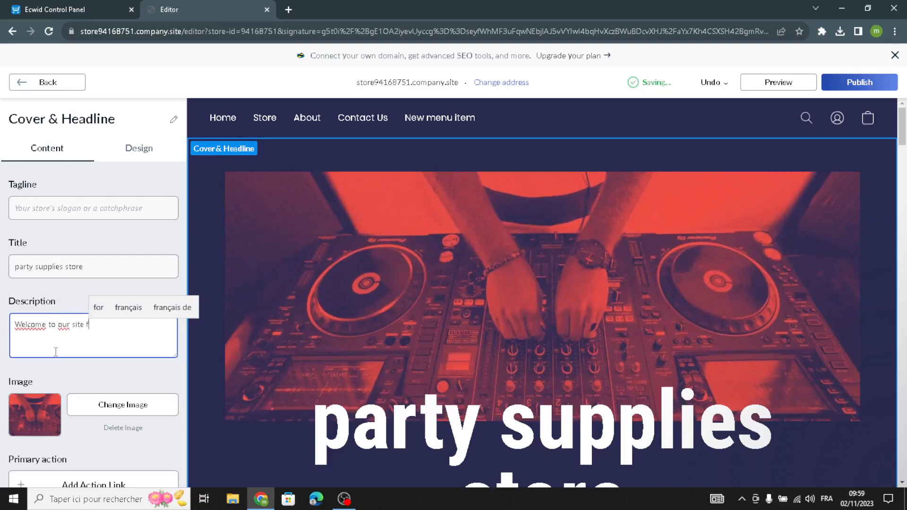
text(or party s)
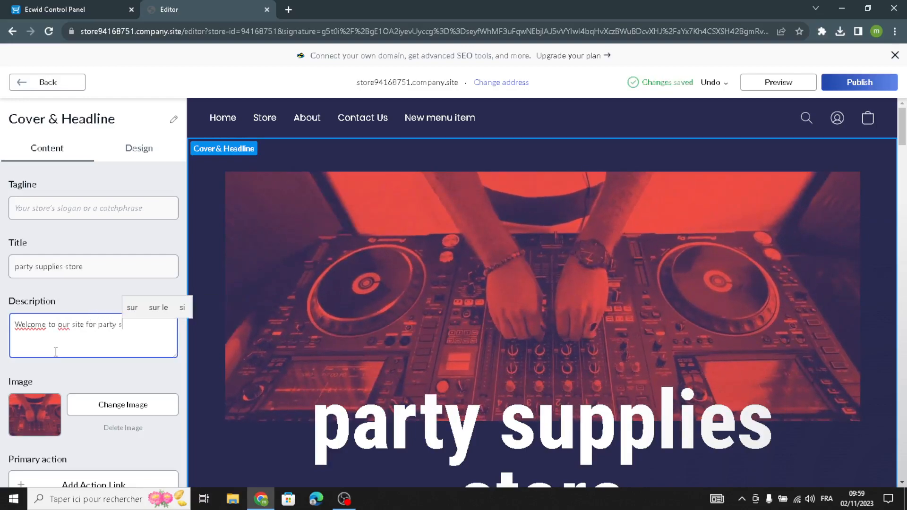
text(upplies.)
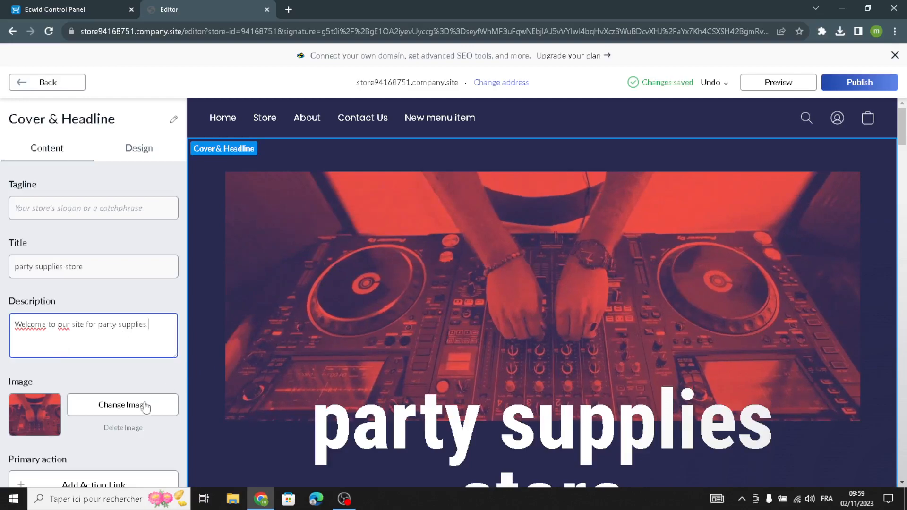
- Search Google Images for "party supplies" in a new browser tab and download the Geelong Party Supplies storefront photo
click(288, 10)
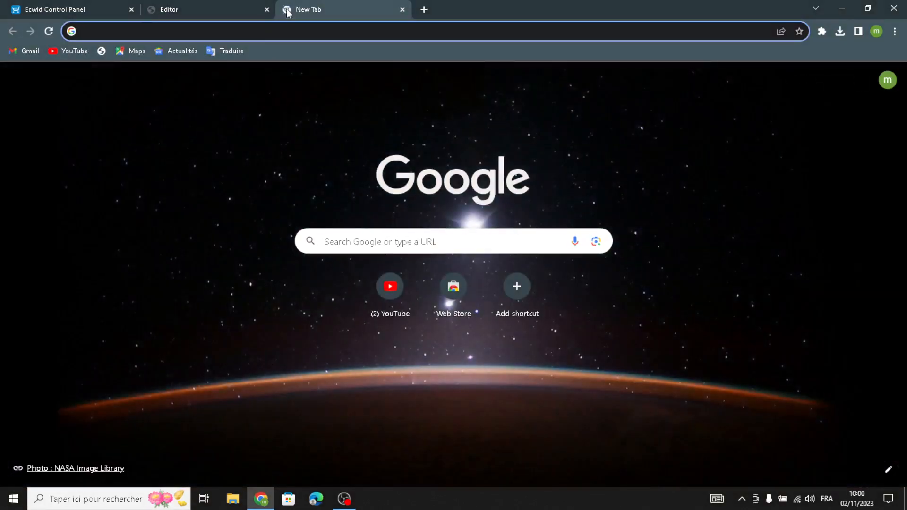
text(par)
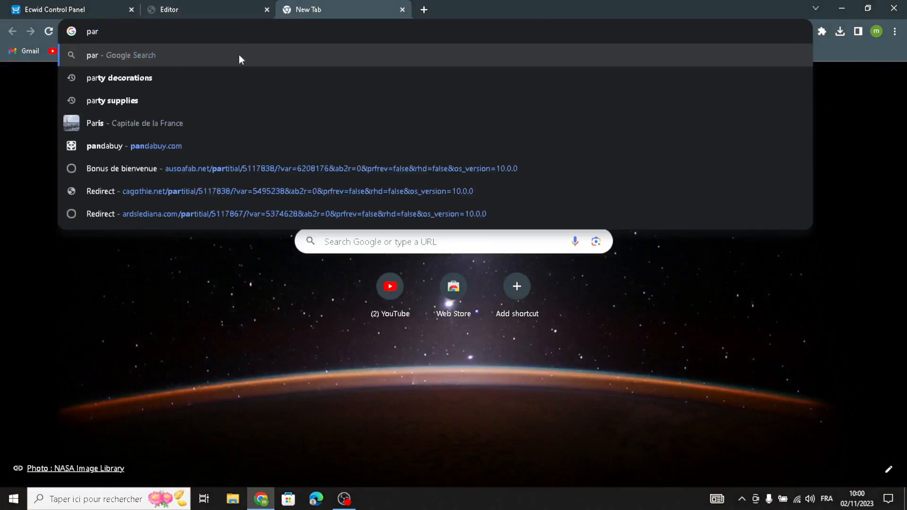
click(215, 107)
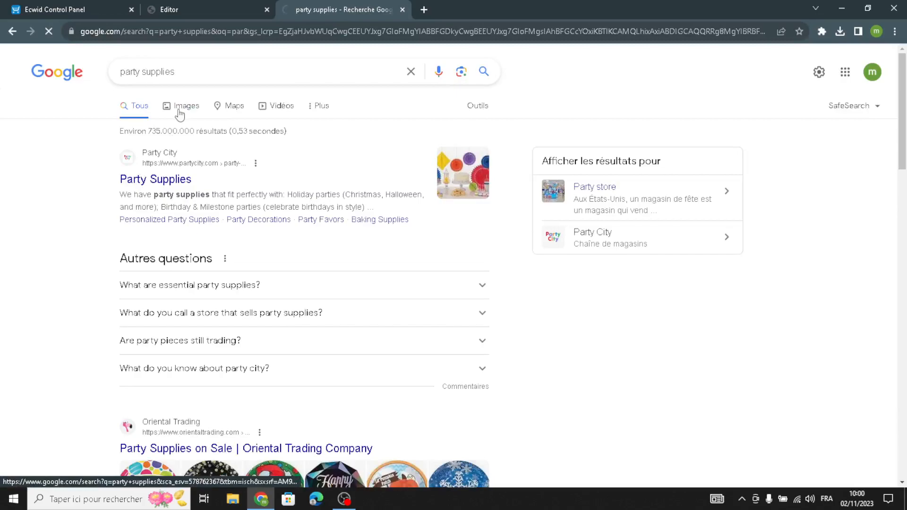
scroll(497, 324, down, 5)
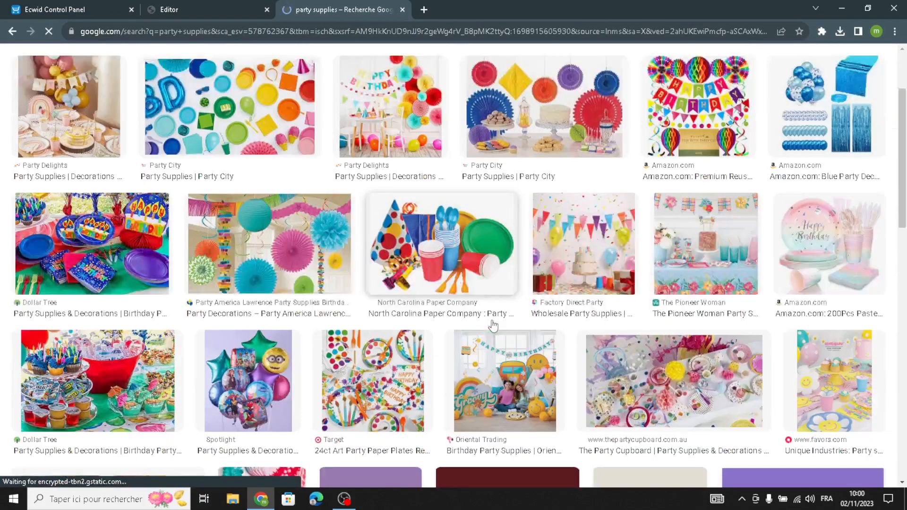
scroll(497, 325, down, 15)
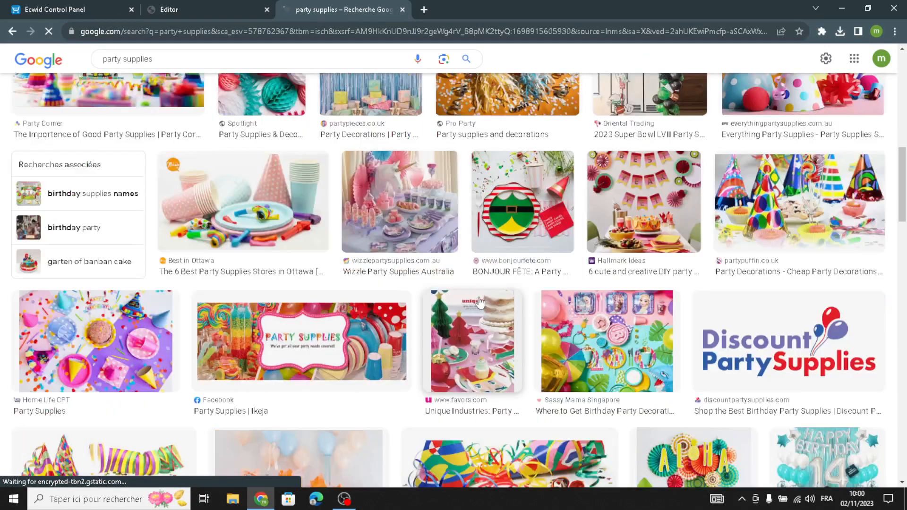
scroll(475, 307, down, 15)
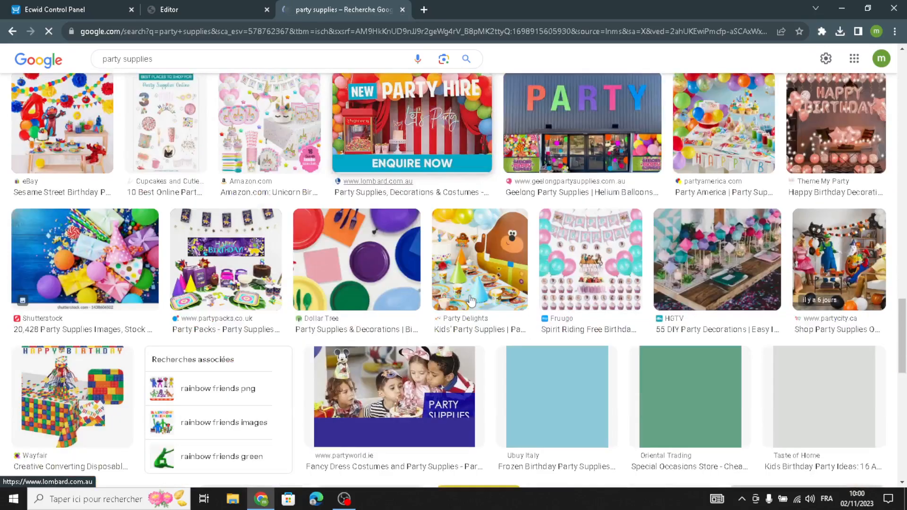
scroll(471, 299, up, 1)
click(612, 144)
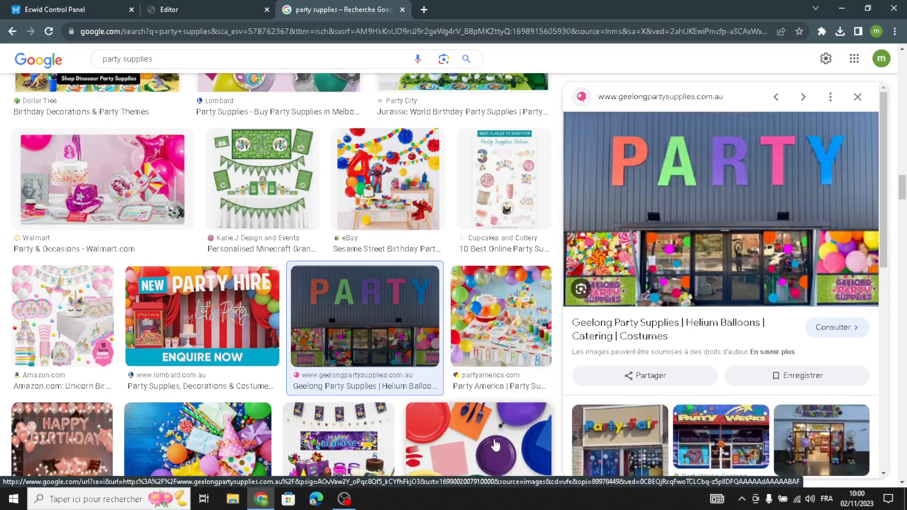
click(435, 464)
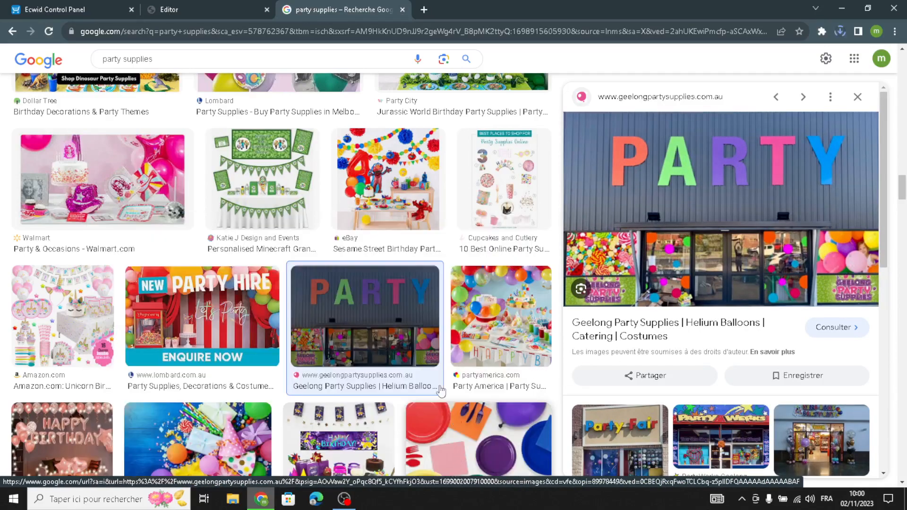
- Switch back to the site editor and replace the cover image with the downloaded party storefront photo
click(201, 6)
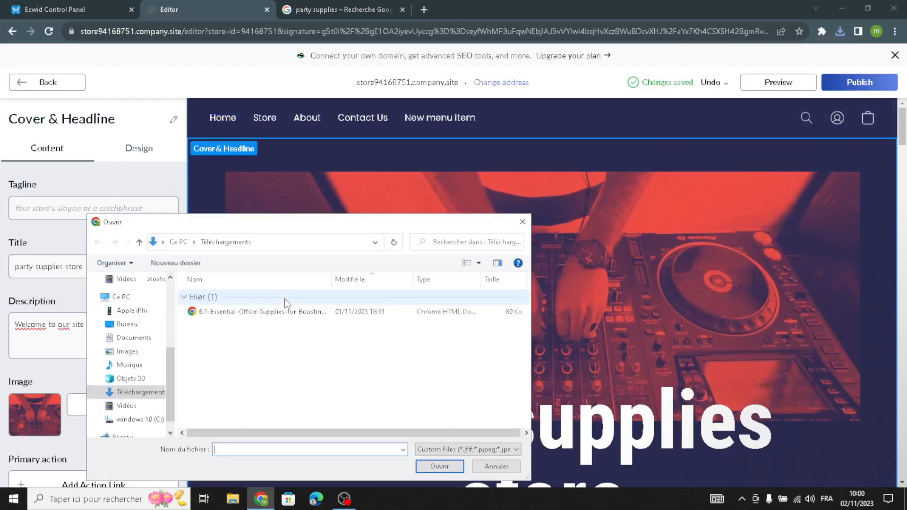
click(284, 311)
click(431, 467)
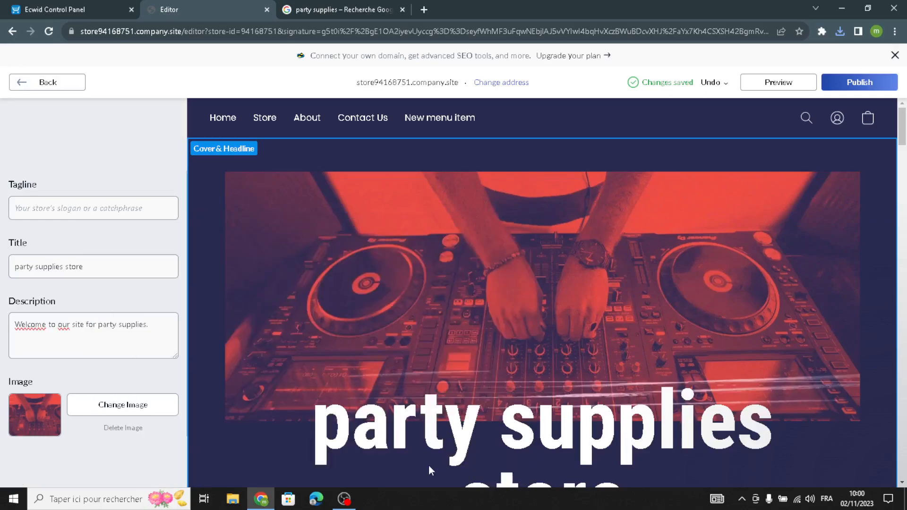
scroll(107, 284, down, 2)
scroll(105, 286, up, 1)
scroll(107, 283, down, 1)
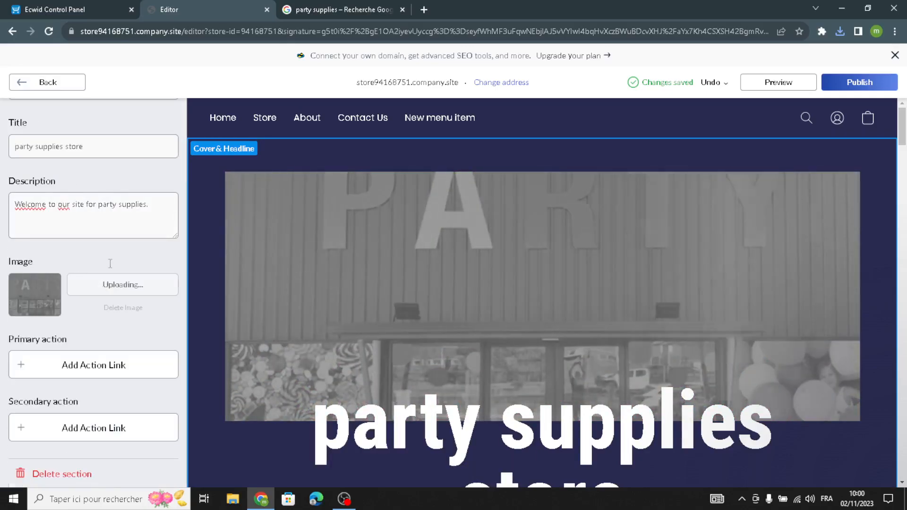
- Try several Cover & Headline layouts, settle on the third option in the second row, and check the title's design settings
scroll(107, 279, up, 3)
click(138, 141)
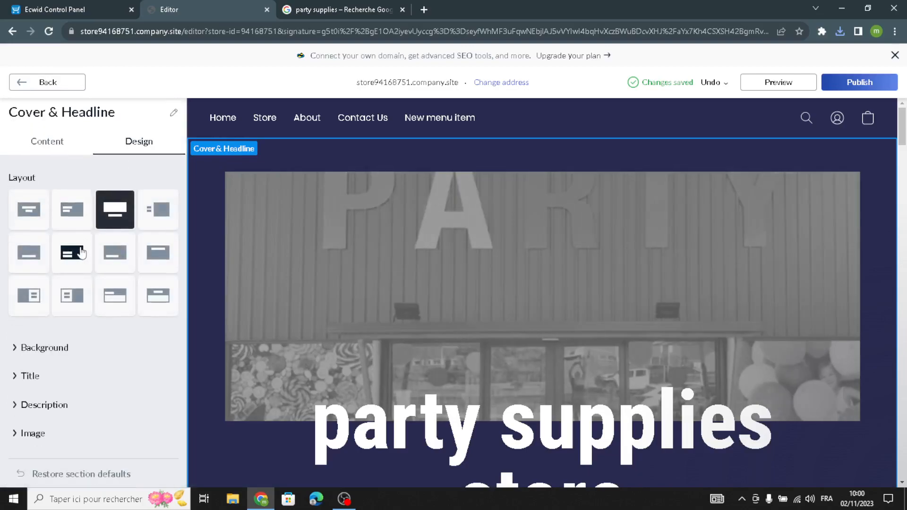
click(71, 216)
click(151, 221)
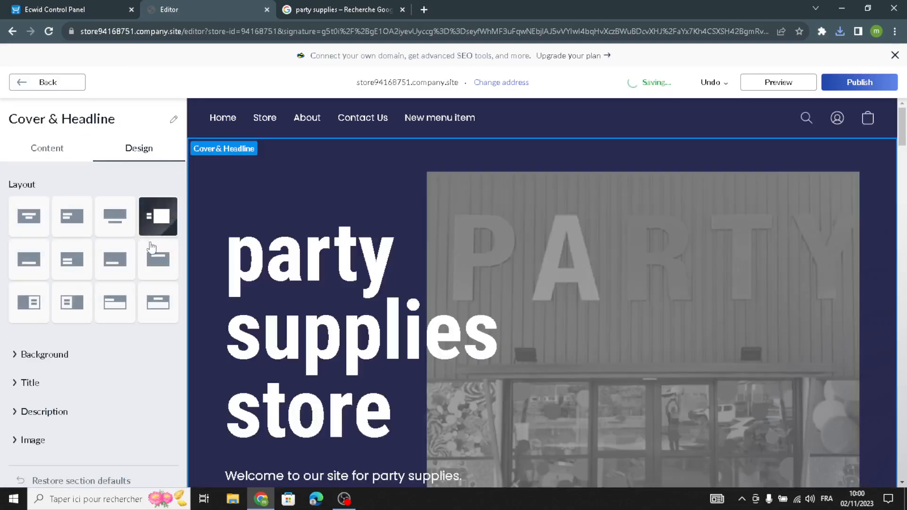
click(152, 248)
click(113, 261)
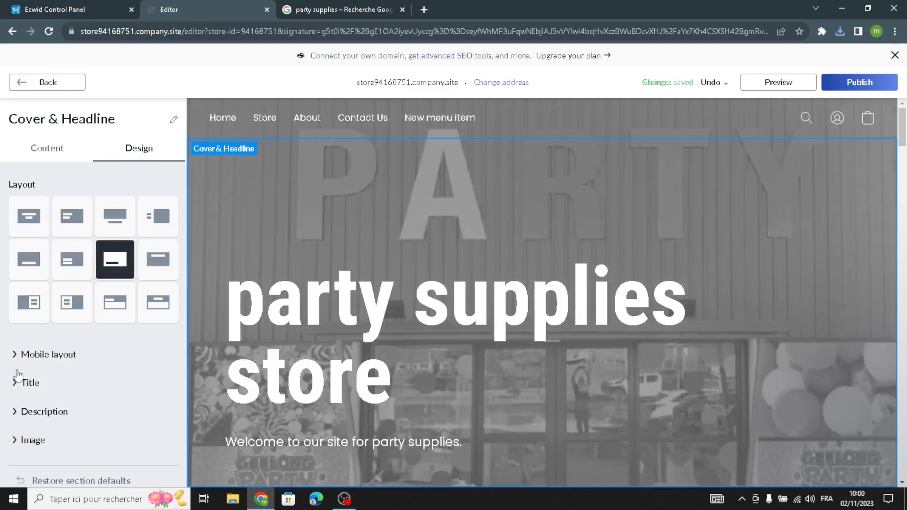
click(28, 384)
scroll(26, 385, down, 5)
scroll(33, 331, up, 5)
click(48, 83)
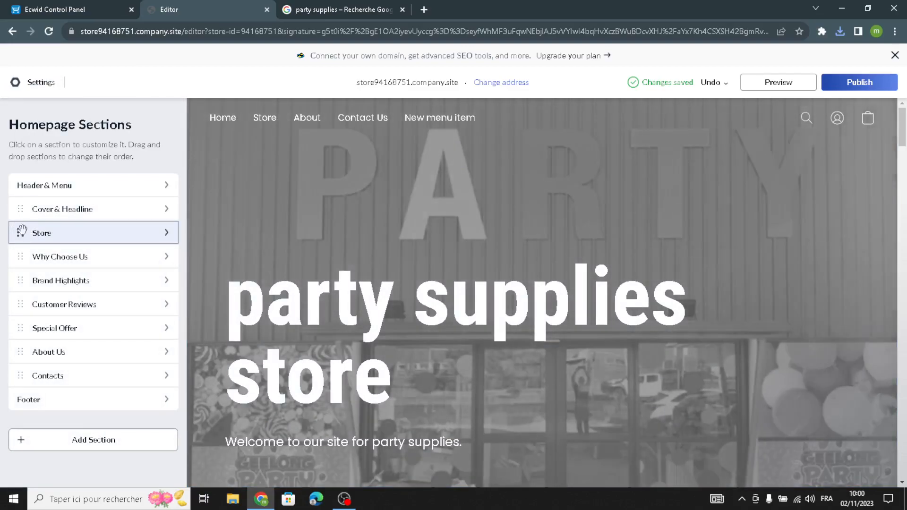
- Set the Store section's title to "Featured products"
click(49, 235)
click(51, 207)
text(Featured prod)
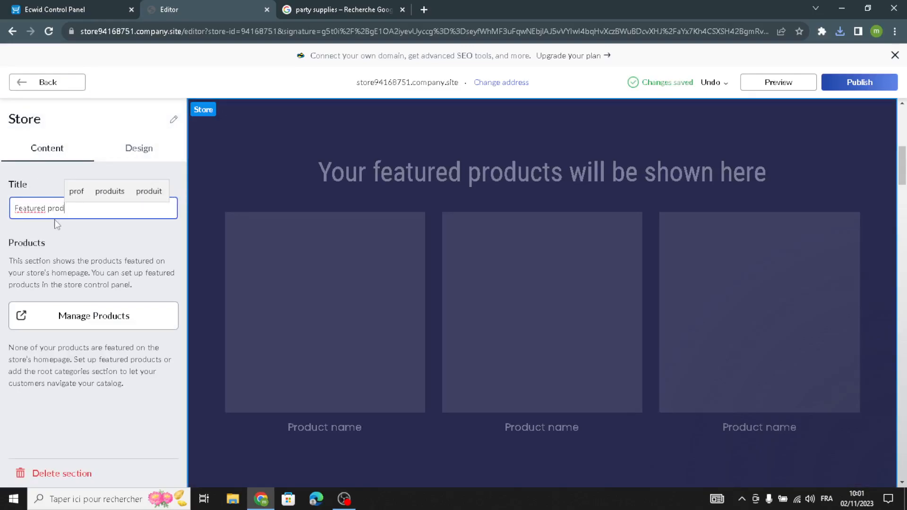
text(ucts)
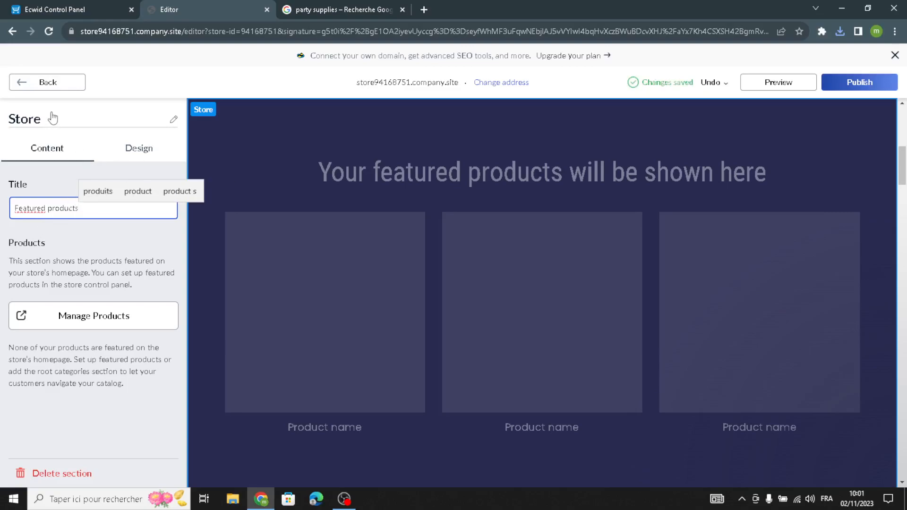
- Switch to the Ecwid Control Panel, start a new catalog product and look over its price and description fields
click(53, 6)
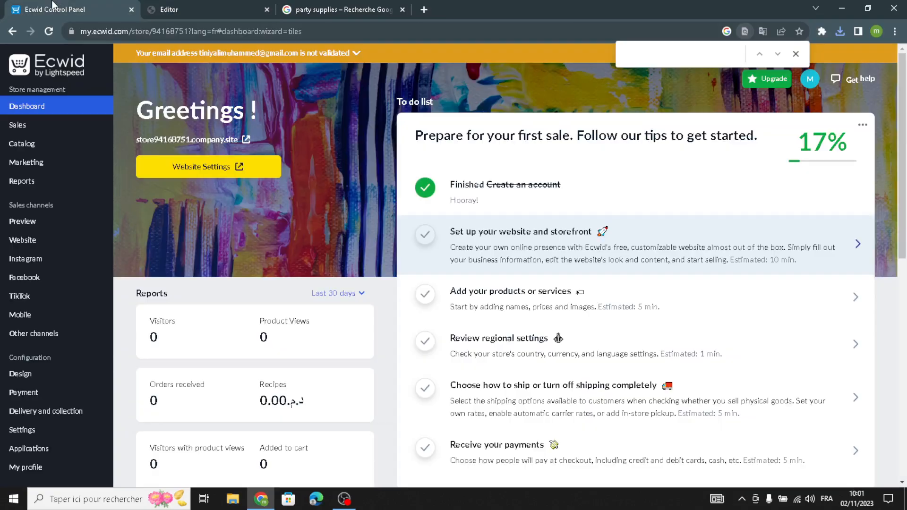
click(500, 317)
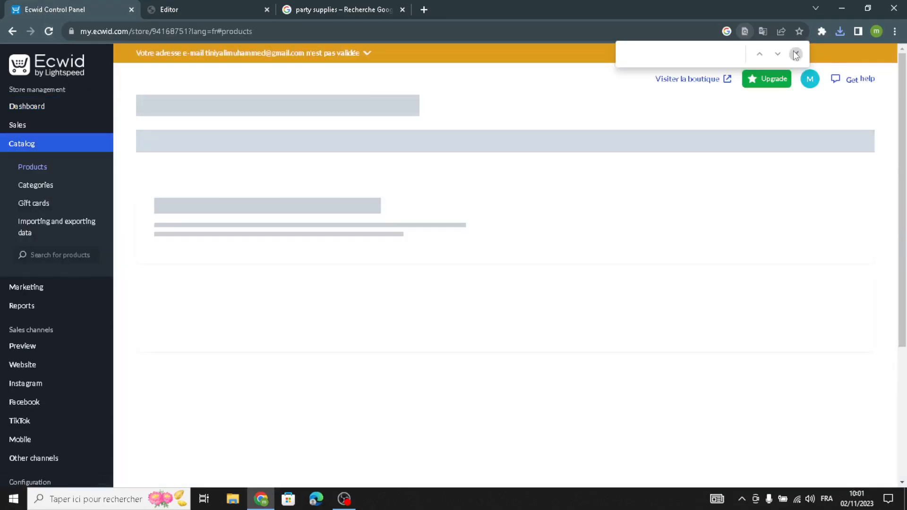
click(185, 145)
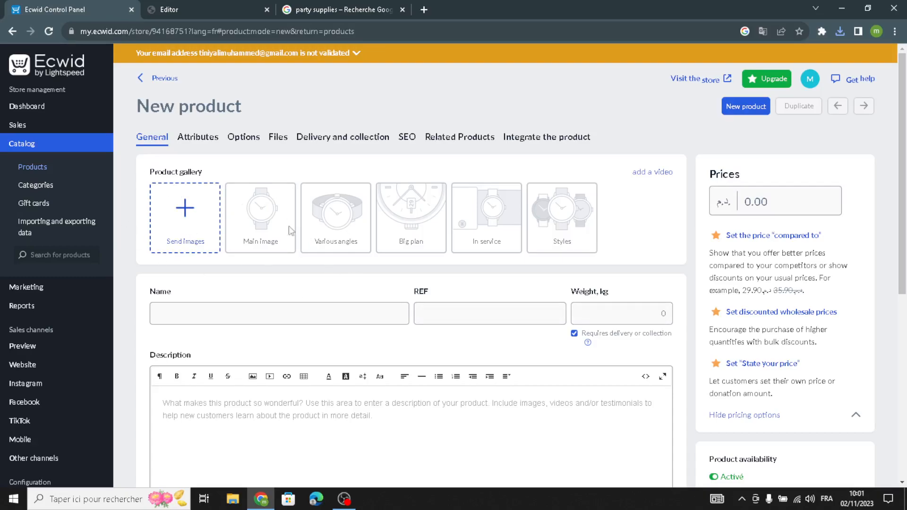
click(781, 198)
scroll(395, 384, down, 4)
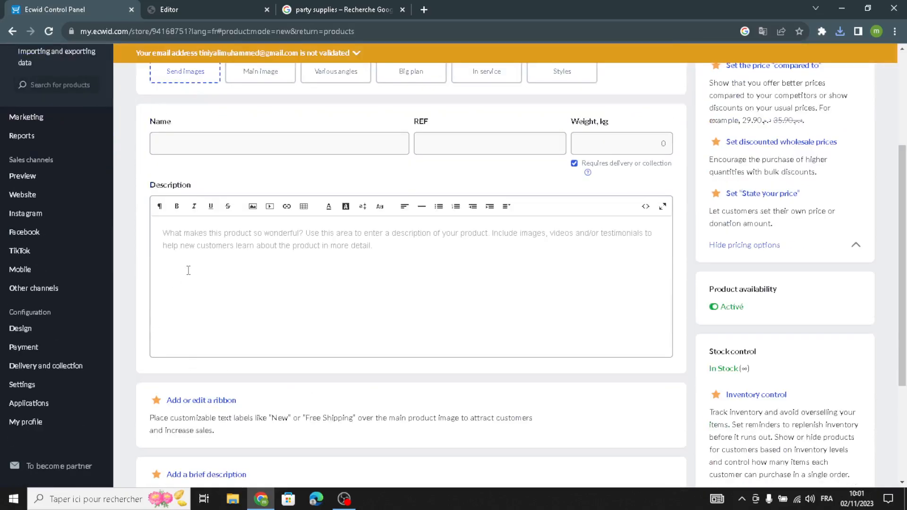
- Switch back to the site editor and review the Store section's background, title and product image design settings
click(256, 328)
scroll(260, 345, up, 4)
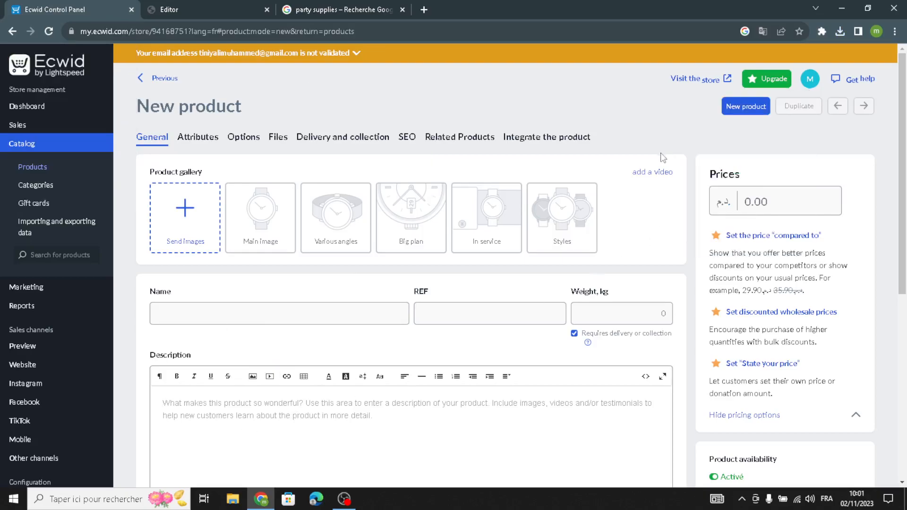
click(211, 7)
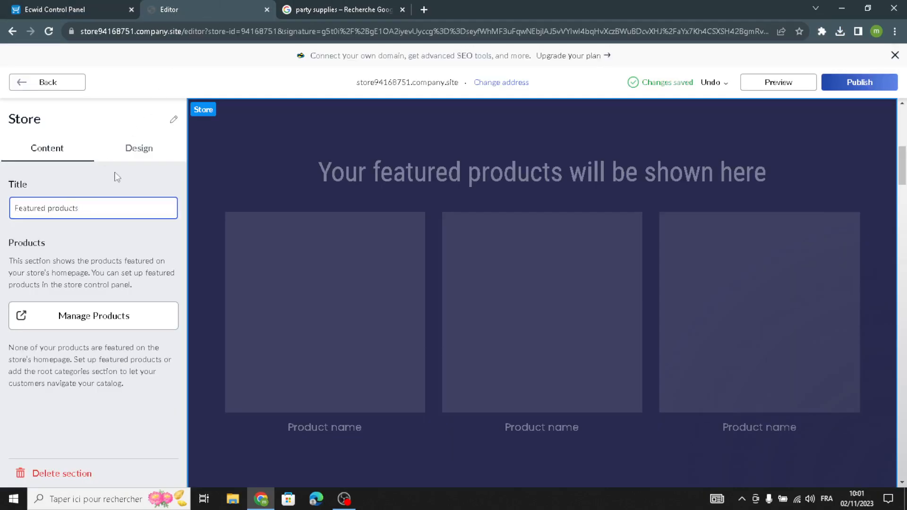
click(144, 156)
click(68, 201)
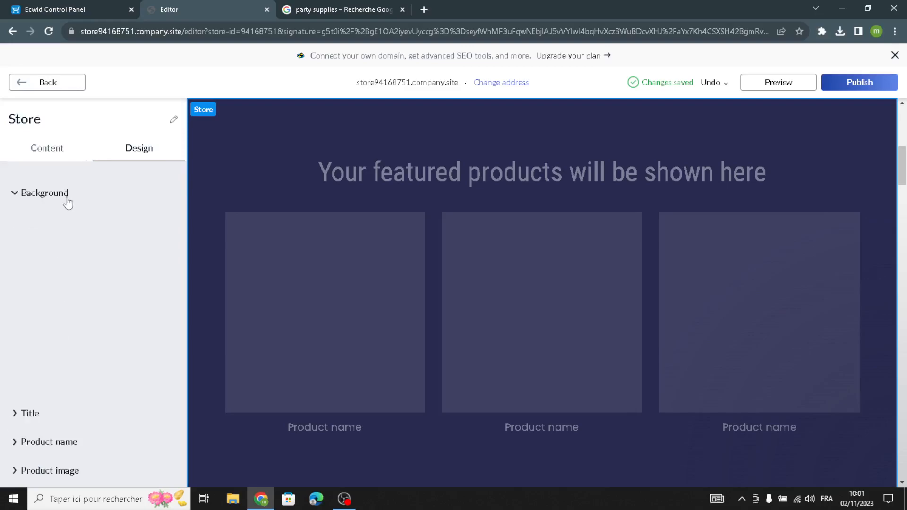
scroll(28, 359, down, 1)
click(29, 358)
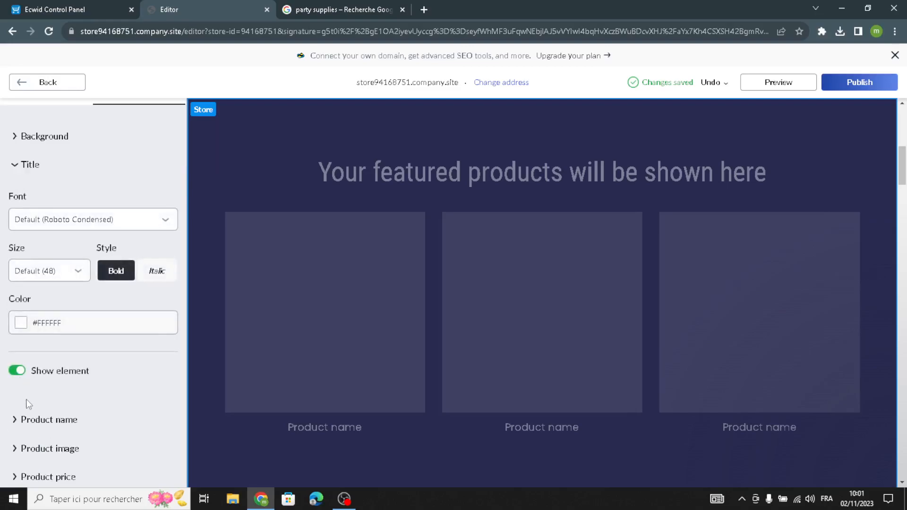
scroll(27, 404, down, 2)
click(21, 337)
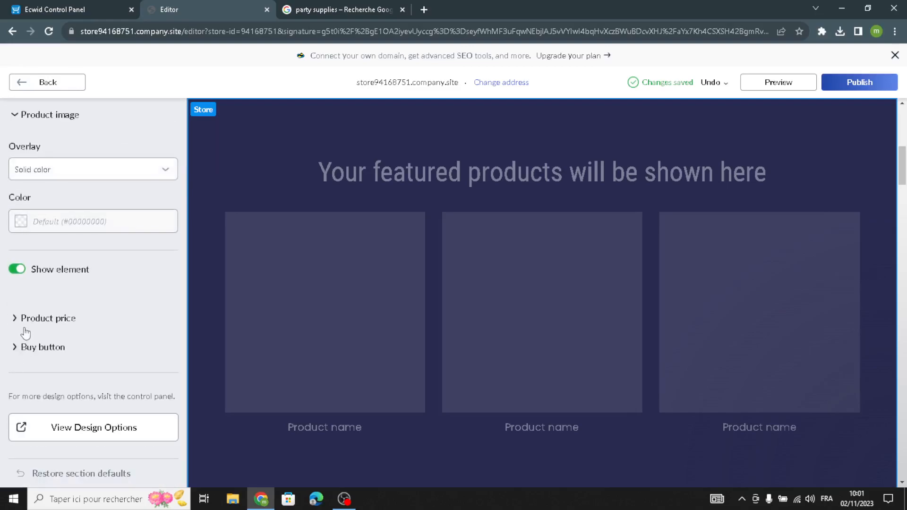
scroll(76, 203, up, 3)
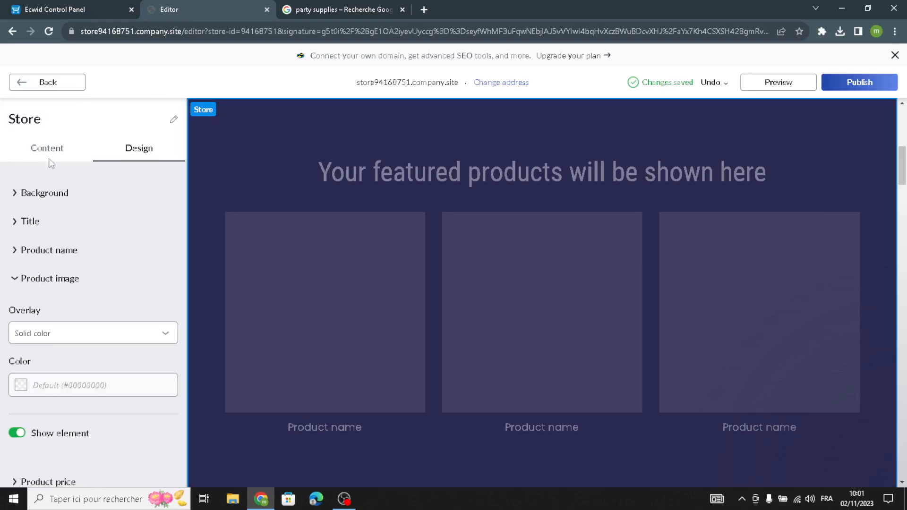
click(38, 82)
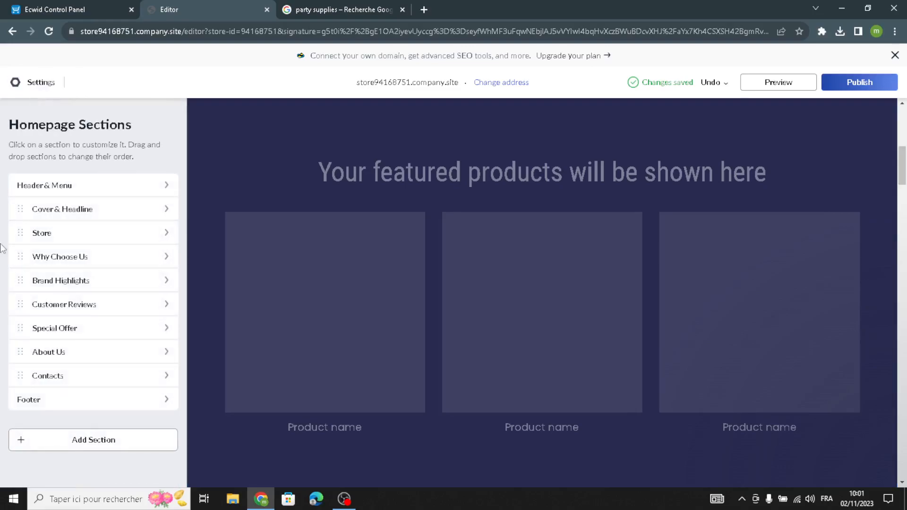
- Open the Why Choose Us section, try the first layout and settle on the third one
click(38, 257)
click(41, 277)
drag(116, 435, 3, 326)
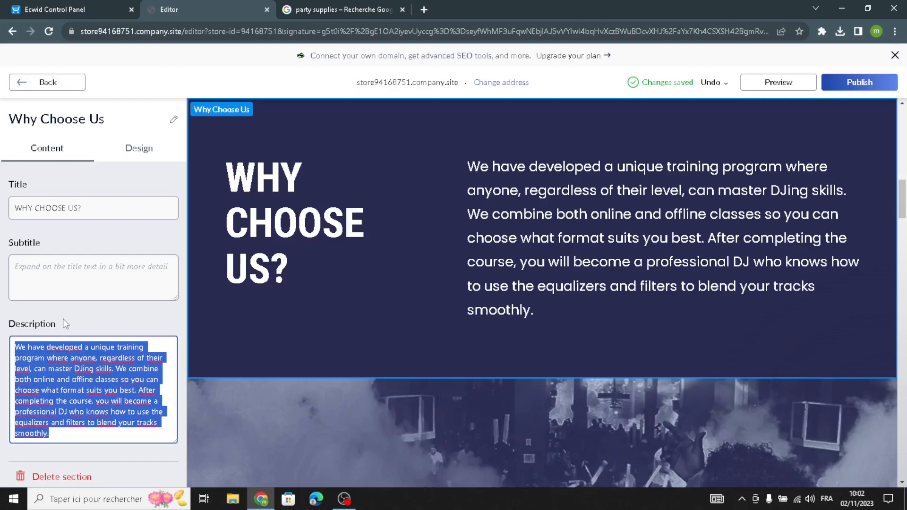
click(142, 151)
click(34, 217)
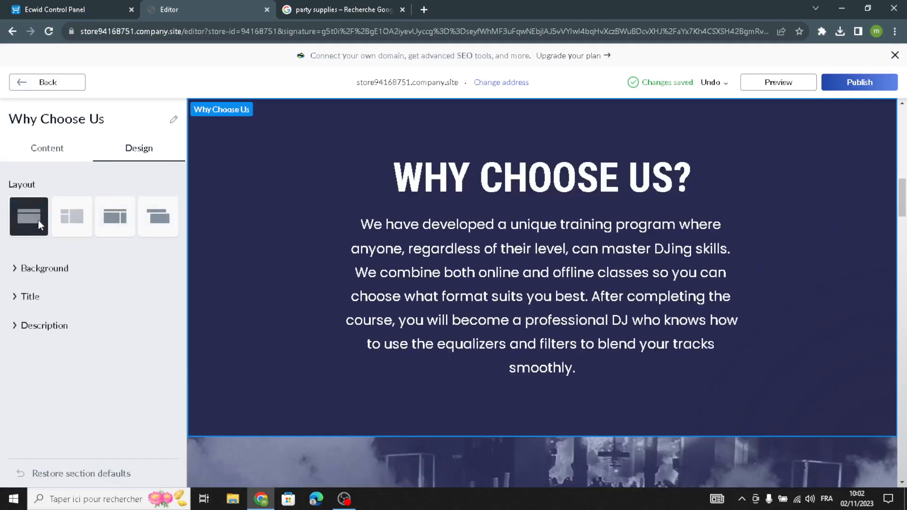
click(122, 218)
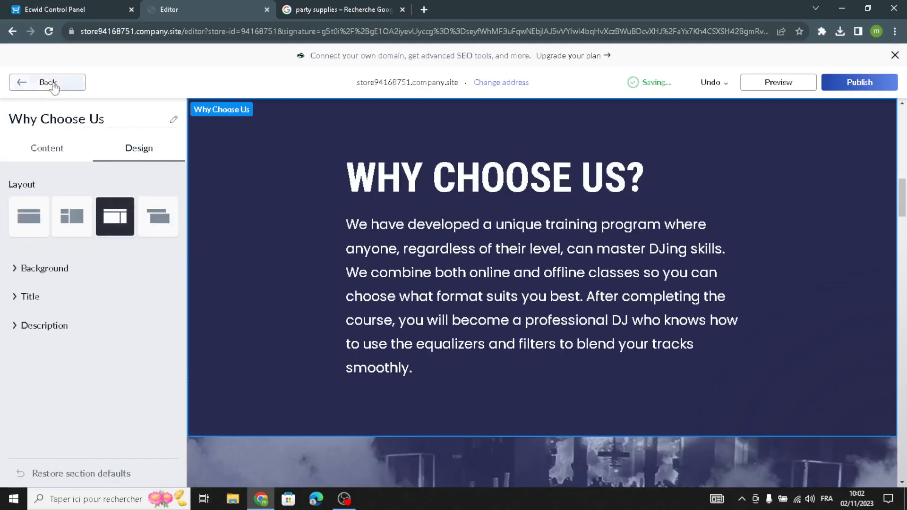
click(53, 84)
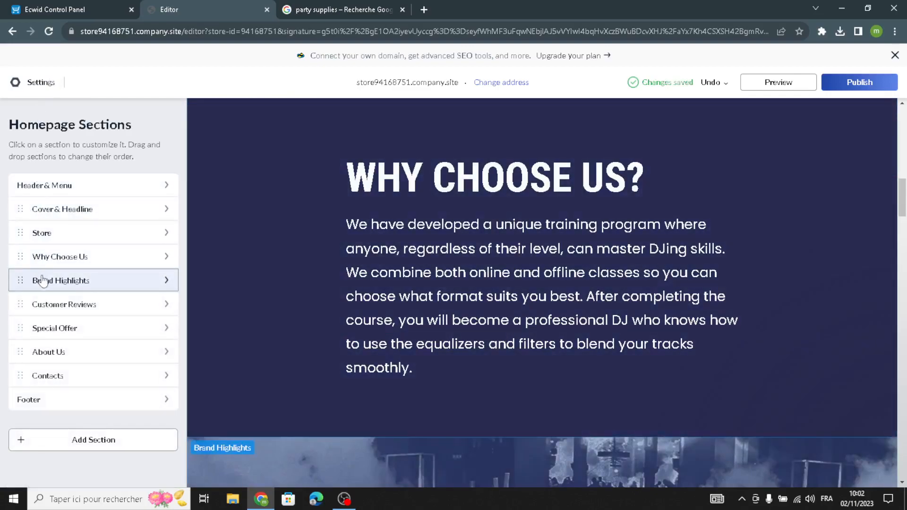
- Open the Brand Highlights section's content and browse the Google party supplies image results for a replacement photo
click(43, 281)
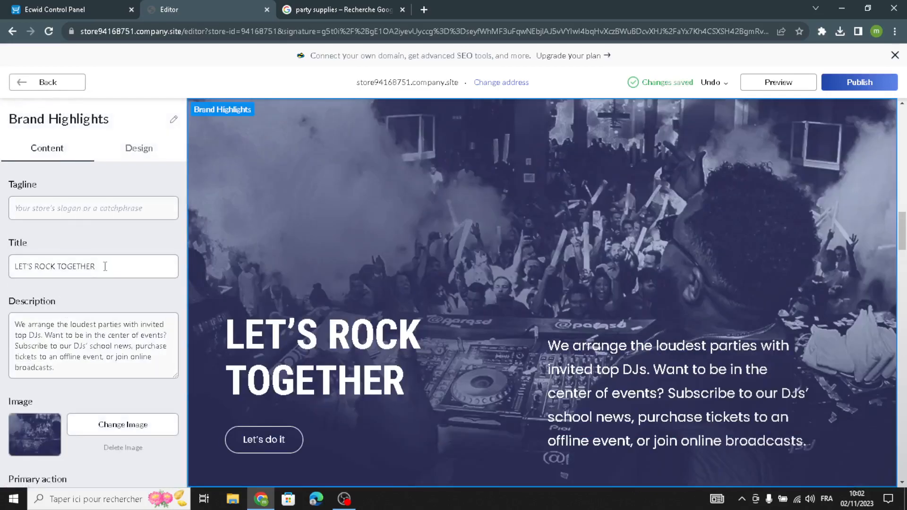
drag(105, 266, 3, 268)
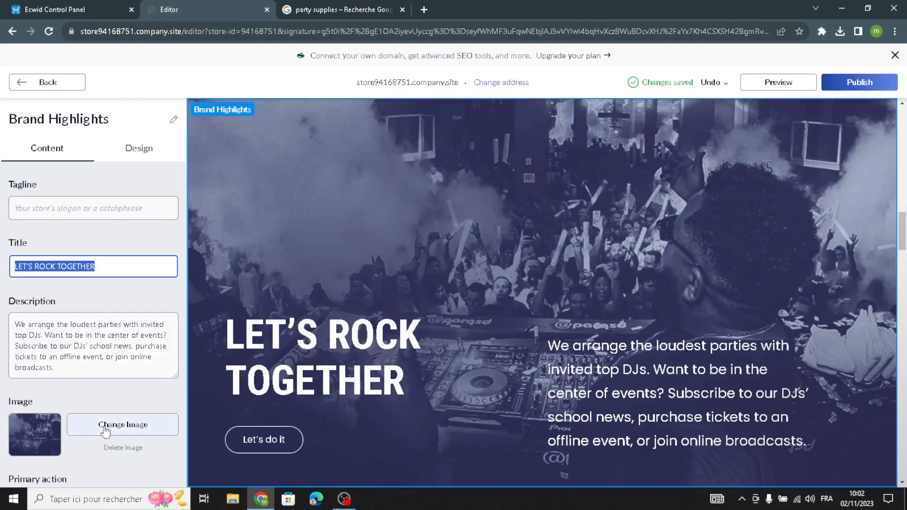
click(325, 5)
scroll(359, 371, down, 6)
scroll(359, 371, down, 10)
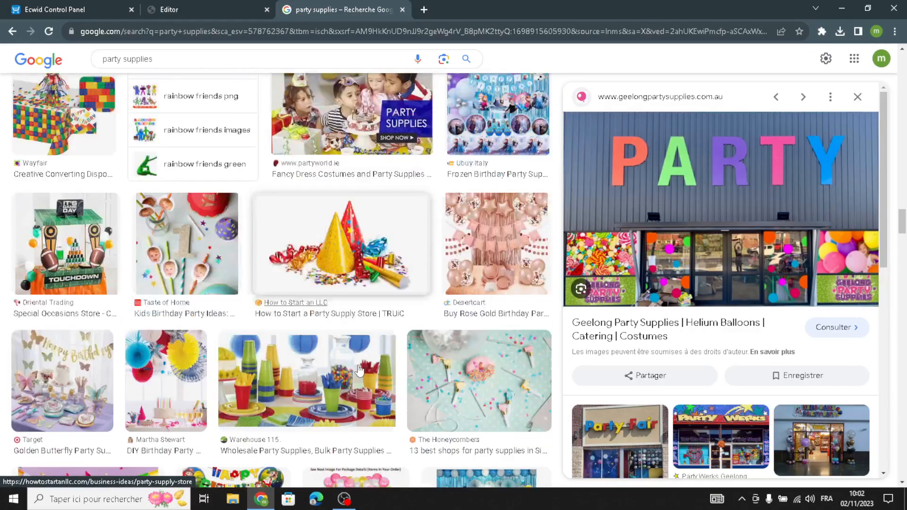
scroll(363, 350, down, 10)
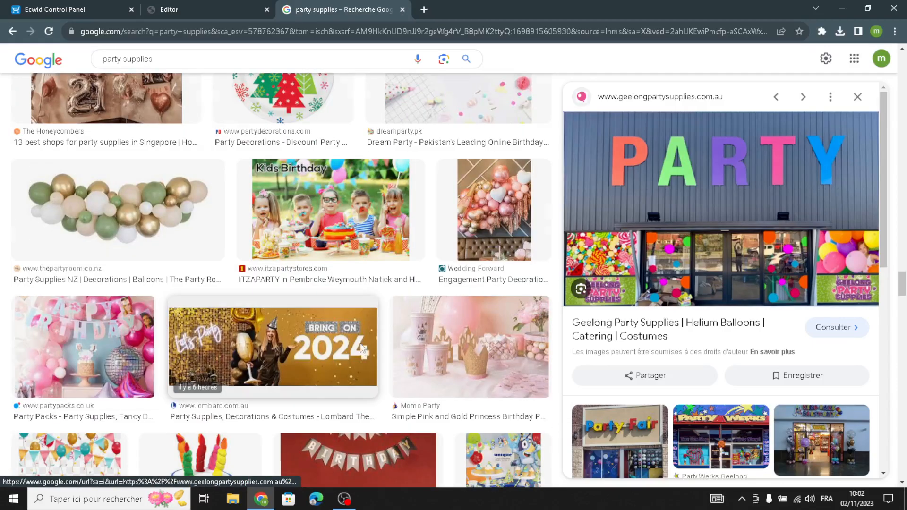
scroll(360, 348, down, 10)
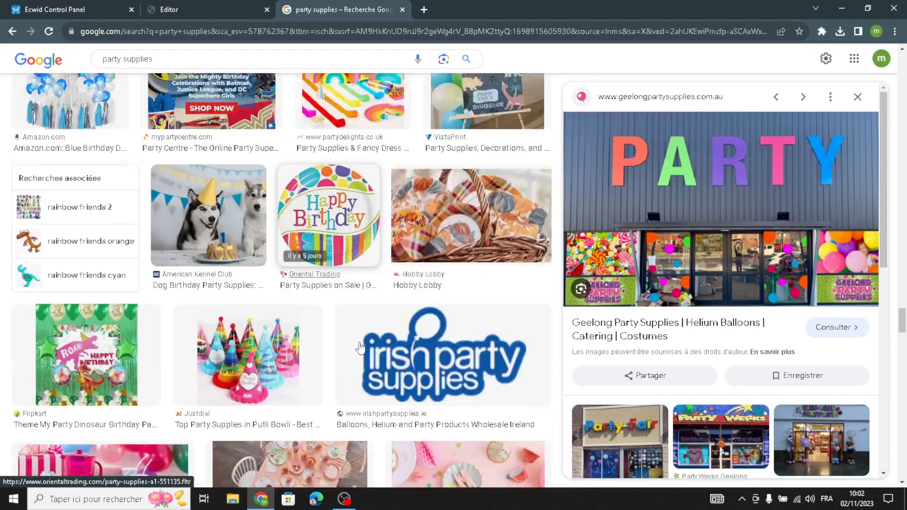
scroll(358, 344, down, 10)
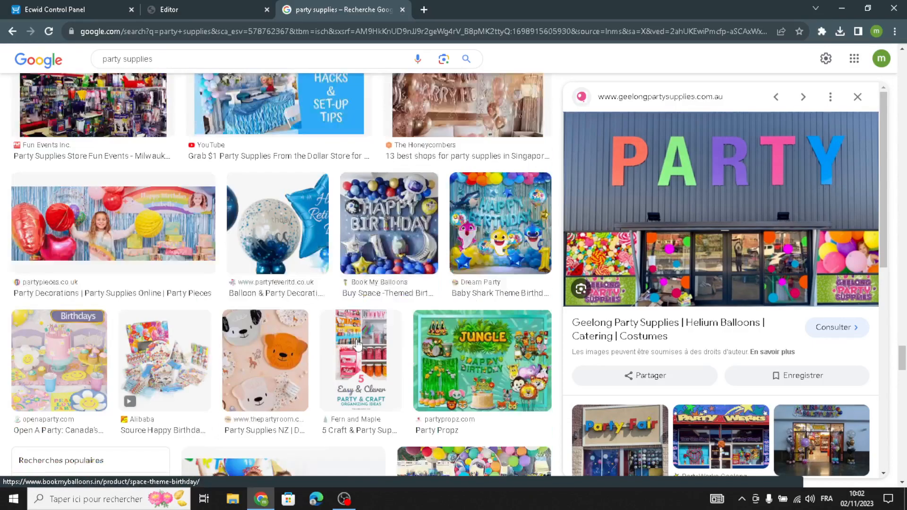
scroll(356, 344, down, 5)
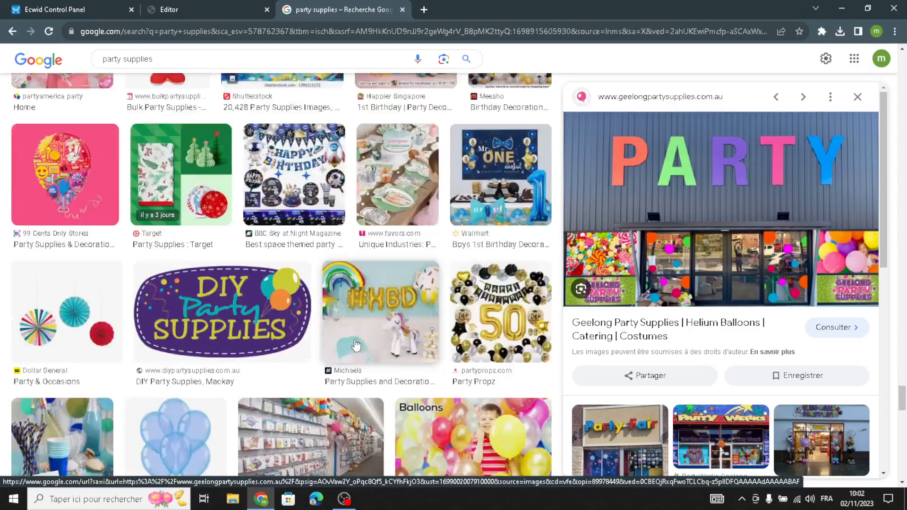
scroll(356, 345, down, 10)
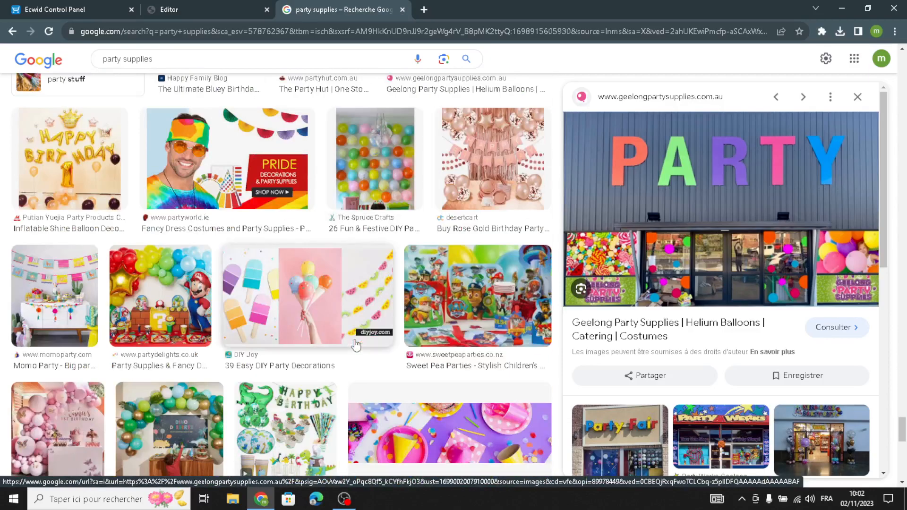
scroll(356, 344, down, 10)
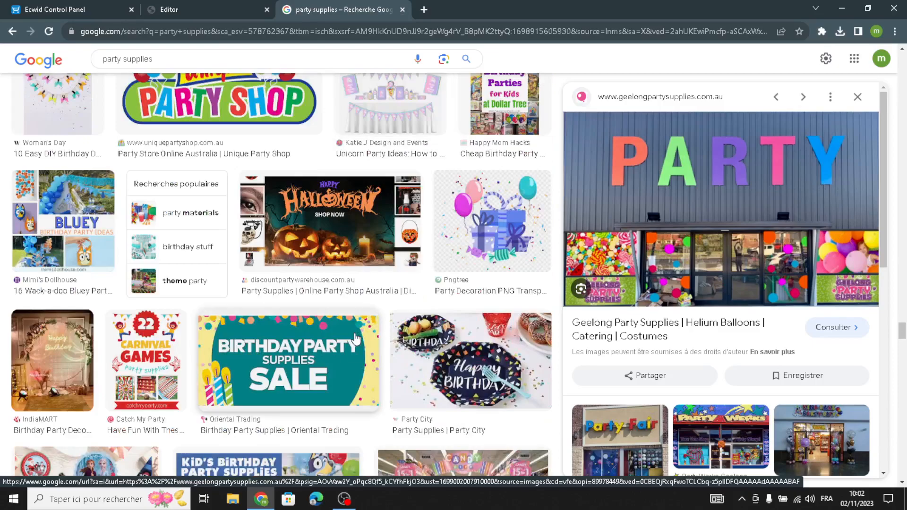
scroll(356, 339, up, 5)
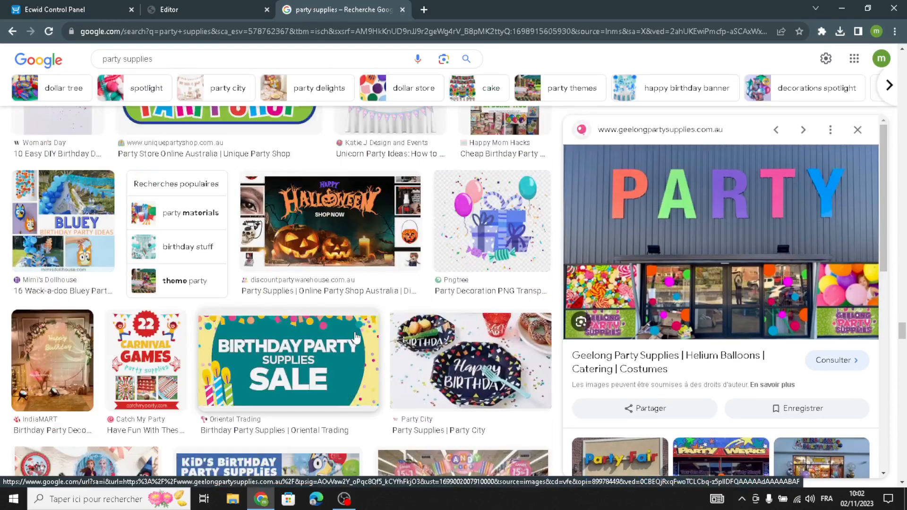
scroll(356, 338, down, 6)
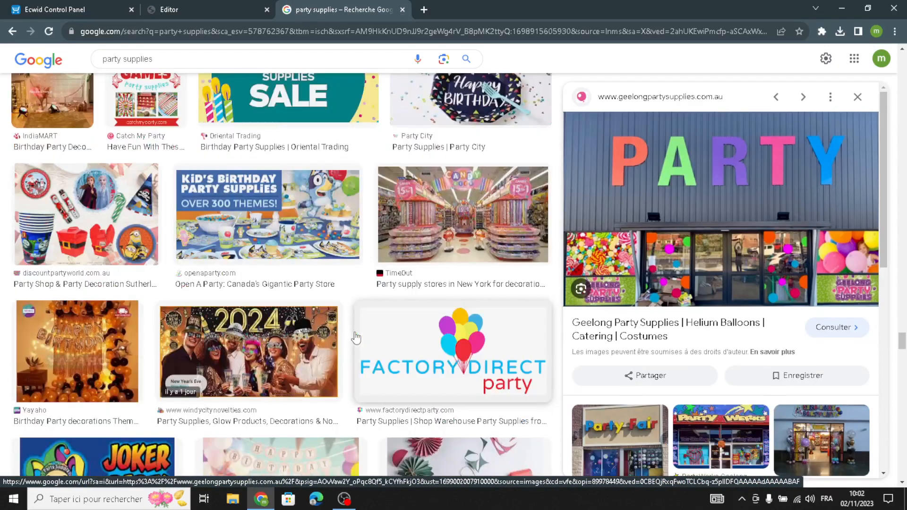
- Open the related Amazon.in disco party photo from the 2024 New Year's Eve result and save it to the Téléchargements folder
click(293, 359)
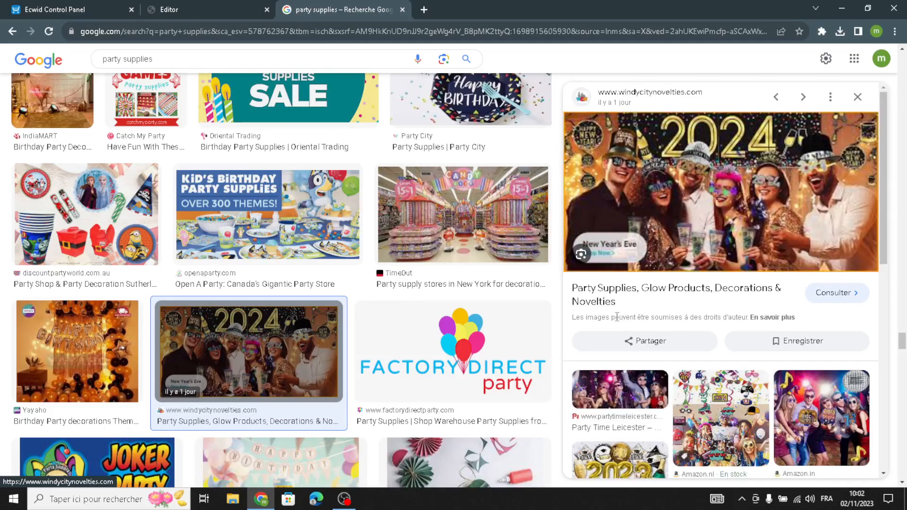
click(802, 407)
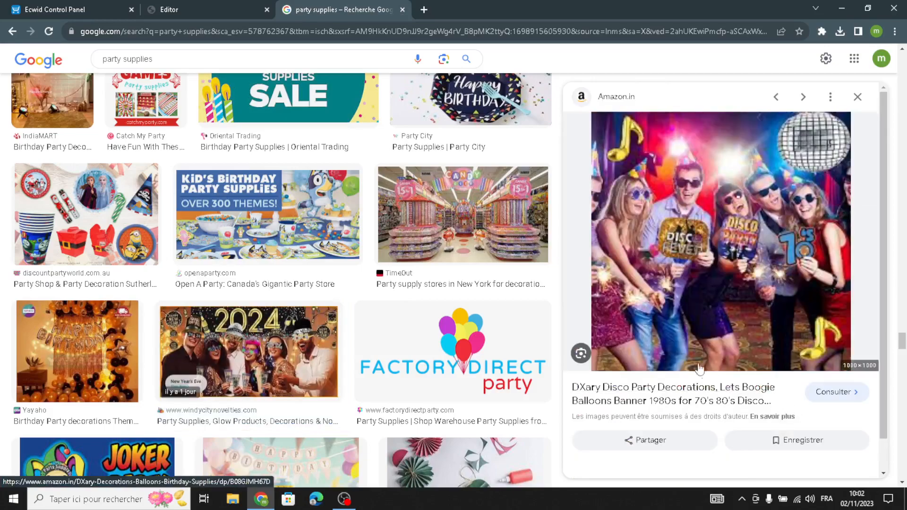
click(275, 368)
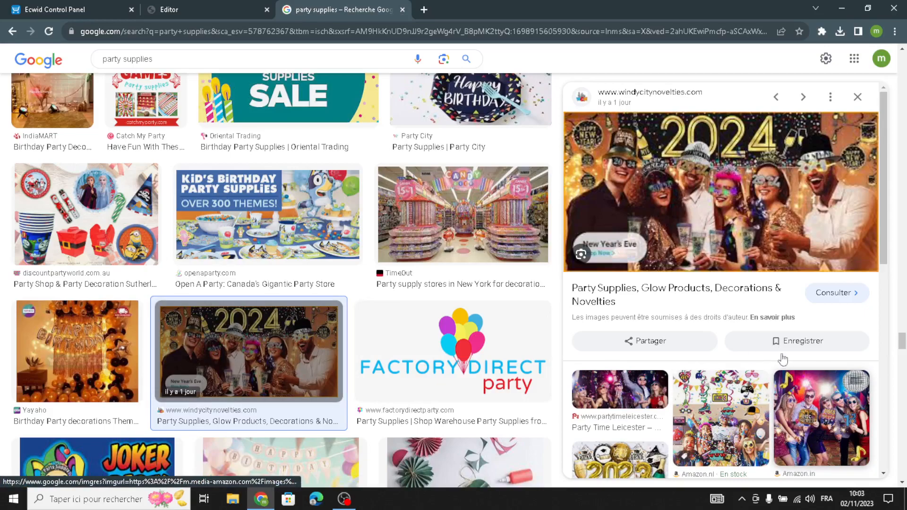
click(788, 378)
right_click(748, 225)
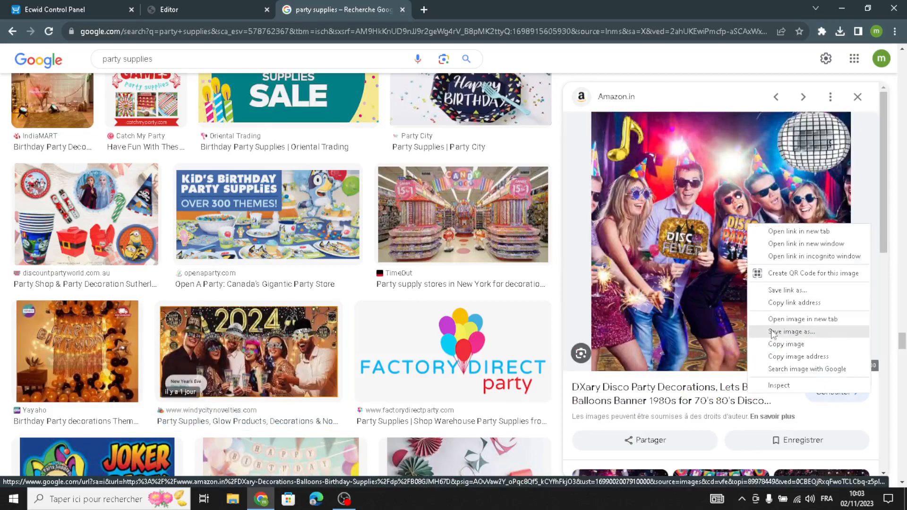
click(774, 332)
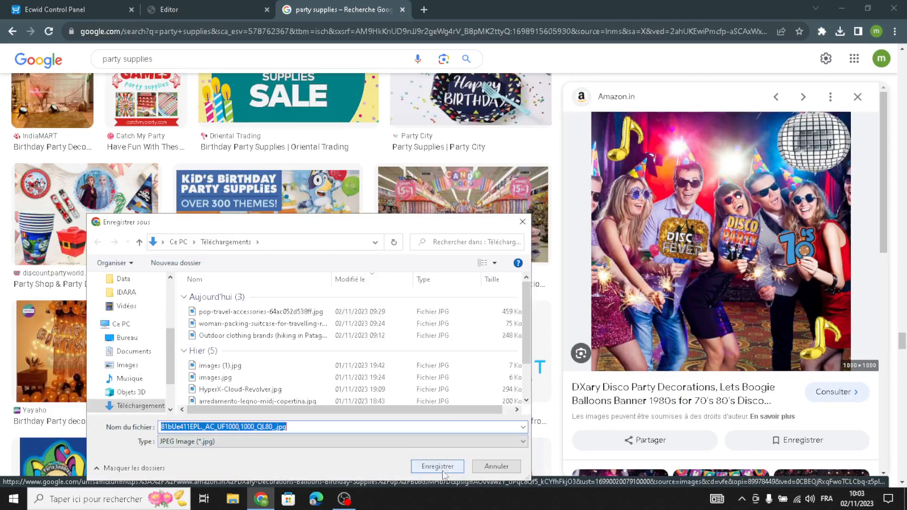
click(443, 469)
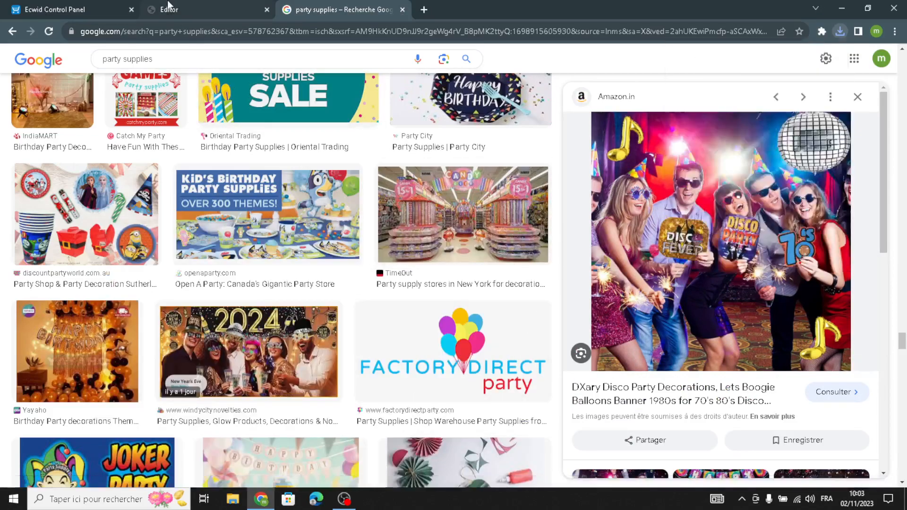
- Return to the site editor and replace the Brand Highlights image with the downloaded 81bUe411EPL._AC_UF1000,1000_QL80_.jpg
click(169, 6)
click(113, 421)
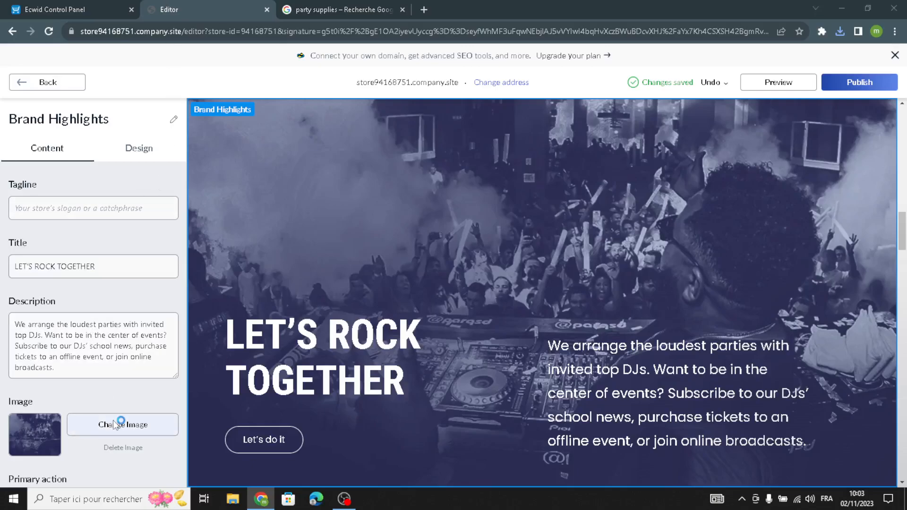
click(251, 311)
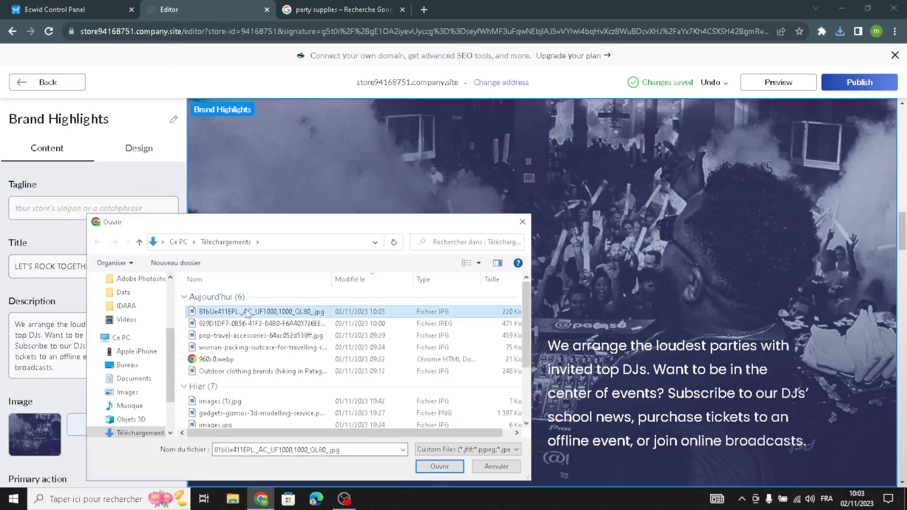
click(449, 468)
scroll(96, 324, down, 3)
scroll(96, 324, up, 3)
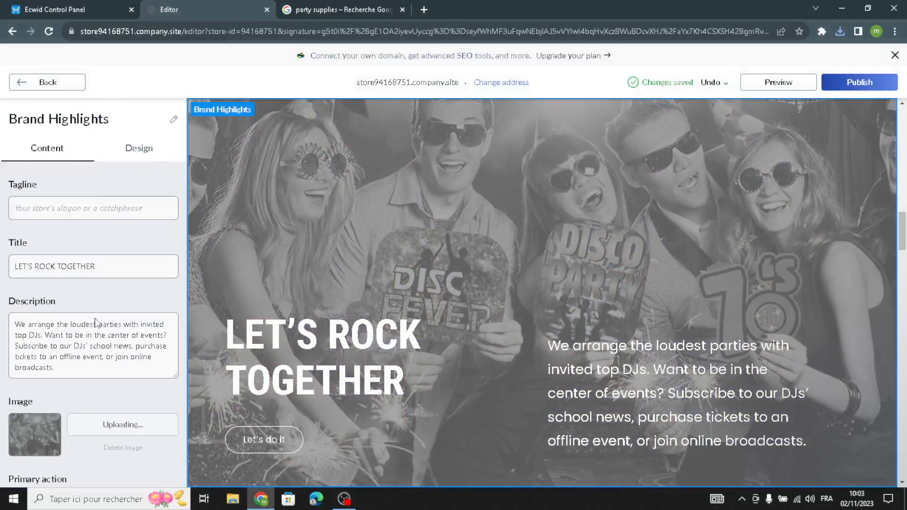
- Try the second Brand Highlights layout, settle on the third option in the first row and return to the homepage sections
click(132, 150)
click(72, 216)
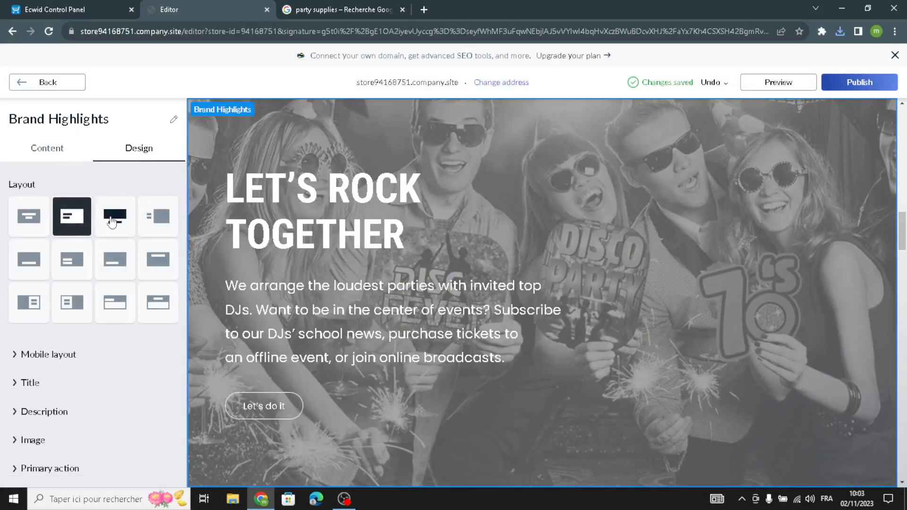
click(115, 216)
scroll(72, 324, down, 1)
scroll(74, 284, up, 1)
click(18, 85)
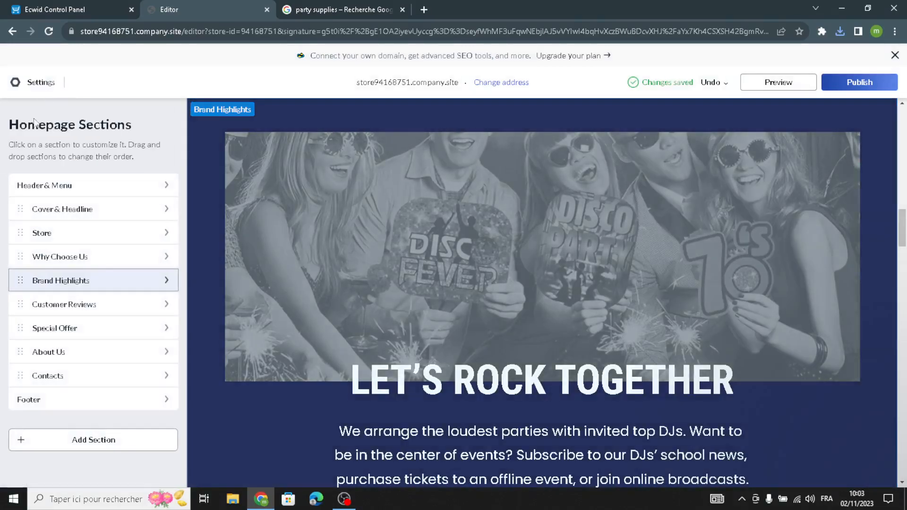
- Add a new review to the Customer Reviews section, keeping its placeholder text and author
click(40, 305)
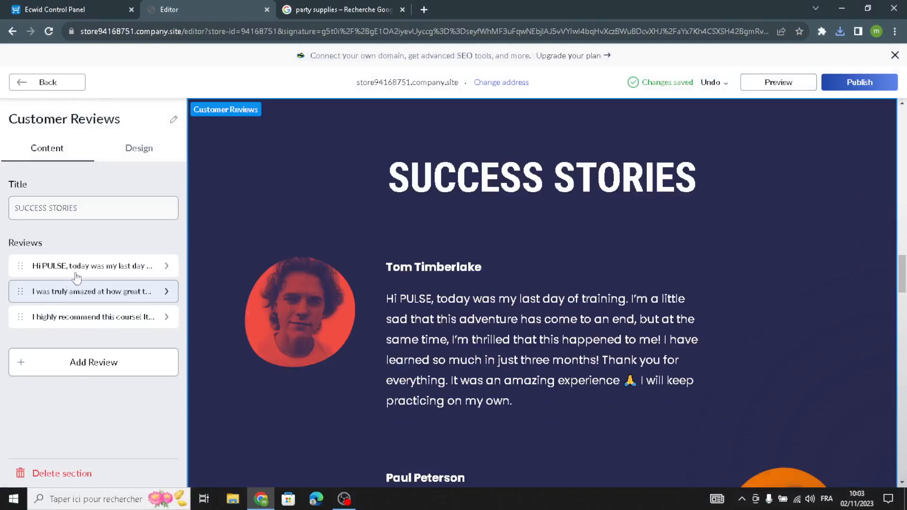
drag(101, 212, 2, 217)
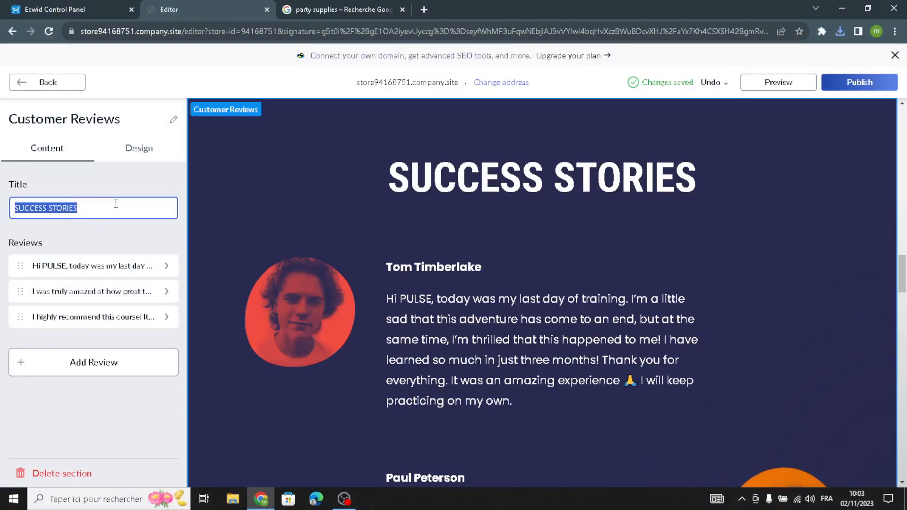
click(83, 362)
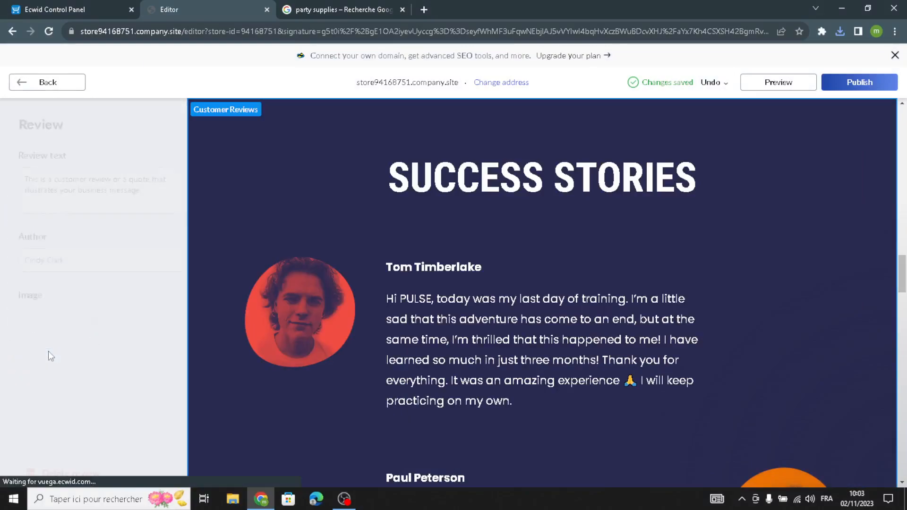
drag(133, 192, 3, 173)
drag(52, 256, 1, 233)
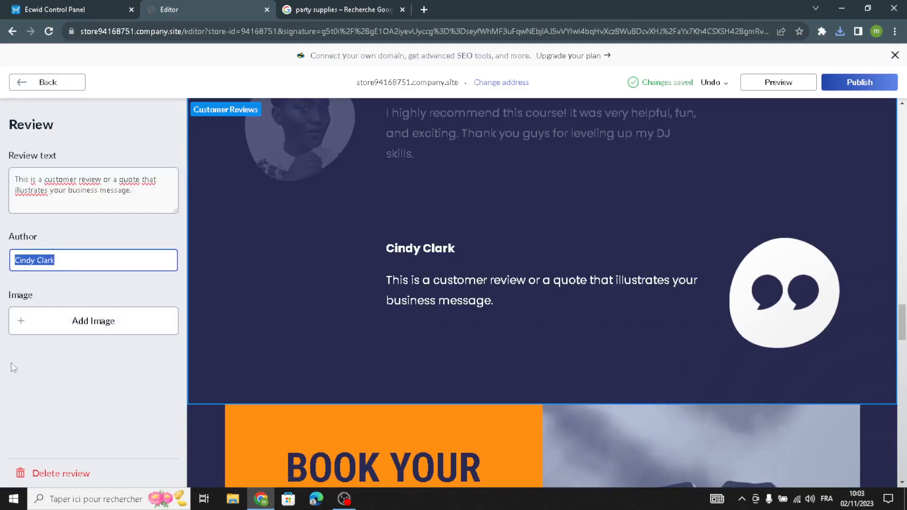
click(39, 88)
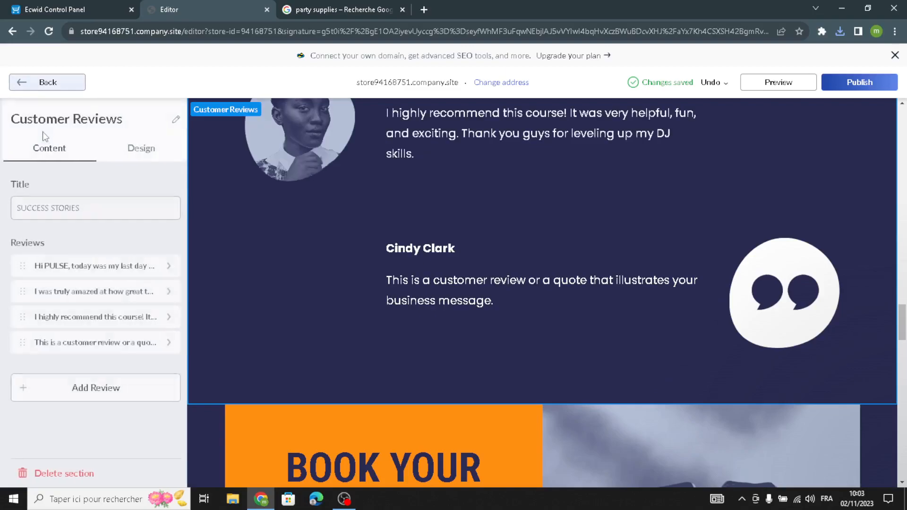
- Try several Customer Reviews layouts, settle on the third option in the second row and return to the homepage sections
click(119, 150)
click(29, 227)
click(29, 259)
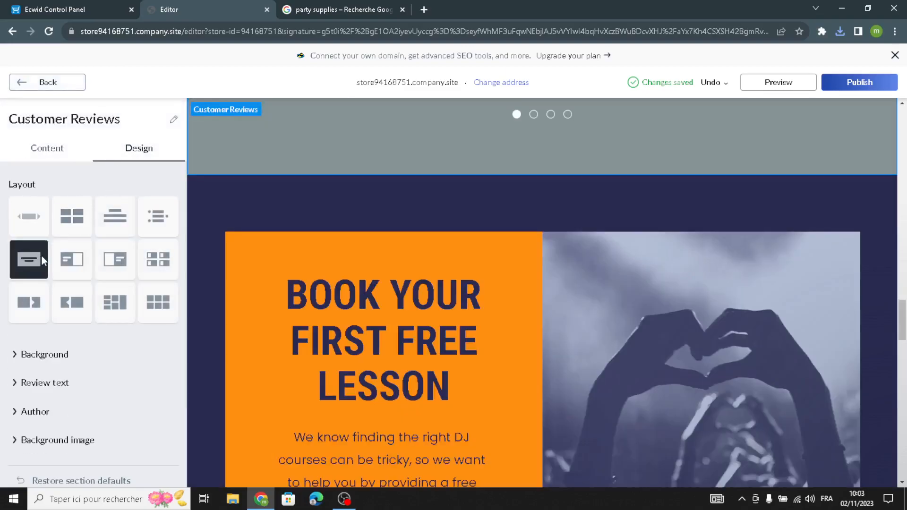
click(73, 259)
click(125, 261)
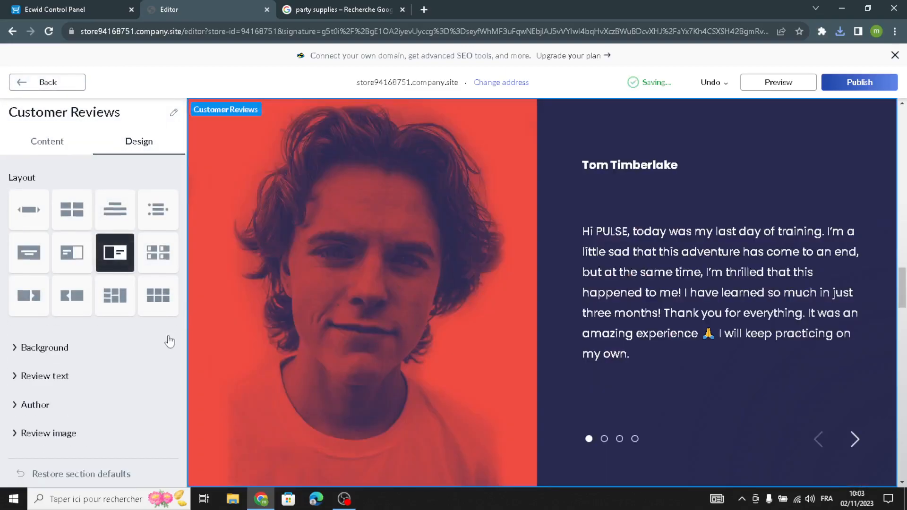
click(61, 78)
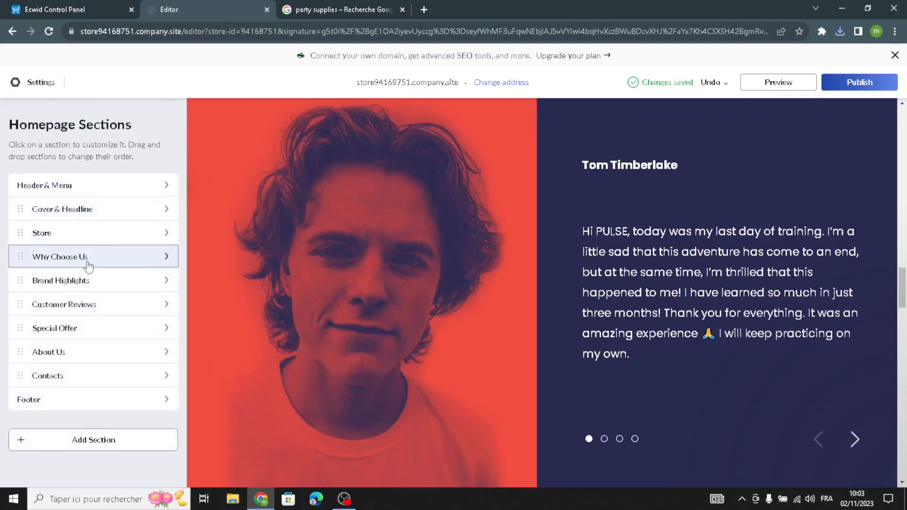
- Examine the Special Offer section's title, description, image and action link settings and return to the homepage sections
click(53, 341)
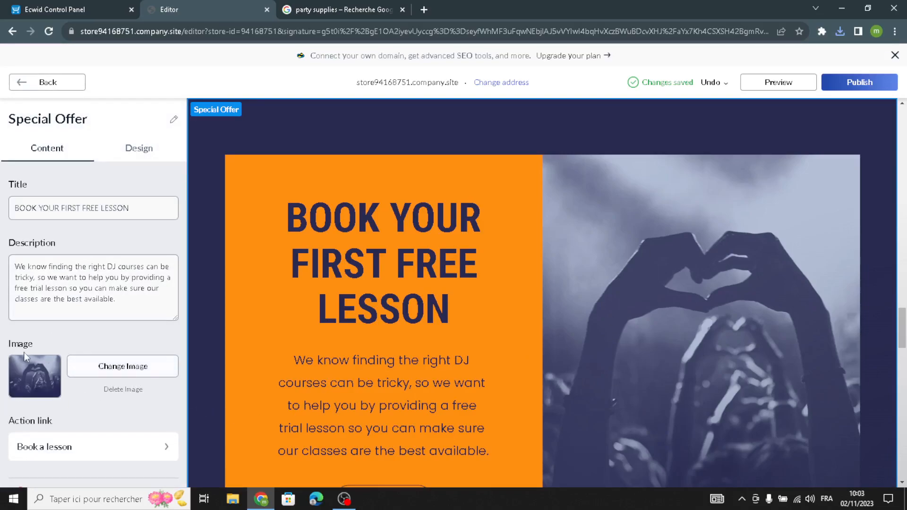
scroll(127, 326, down, 1)
drag(131, 290, 11, 195)
click(81, 200)
scroll(84, 243, up, 1)
drag(104, 307, 2, 262)
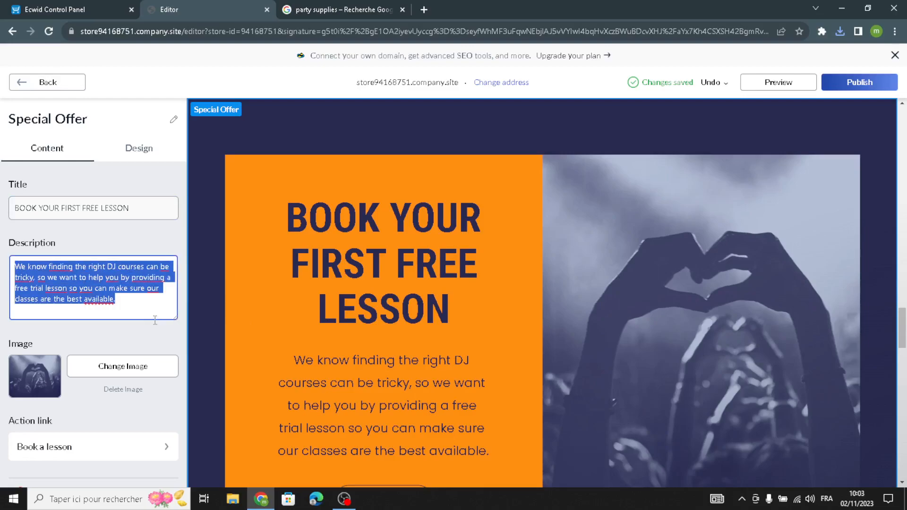
click(66, 84)
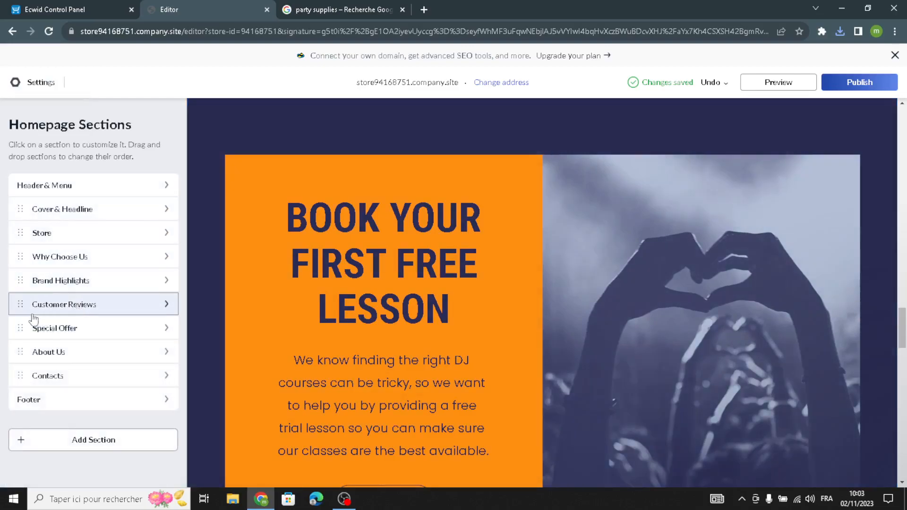
- Clear the whole description text of the About Us section, leaving the subtitle empty
click(40, 352)
scroll(108, 336, down, 5)
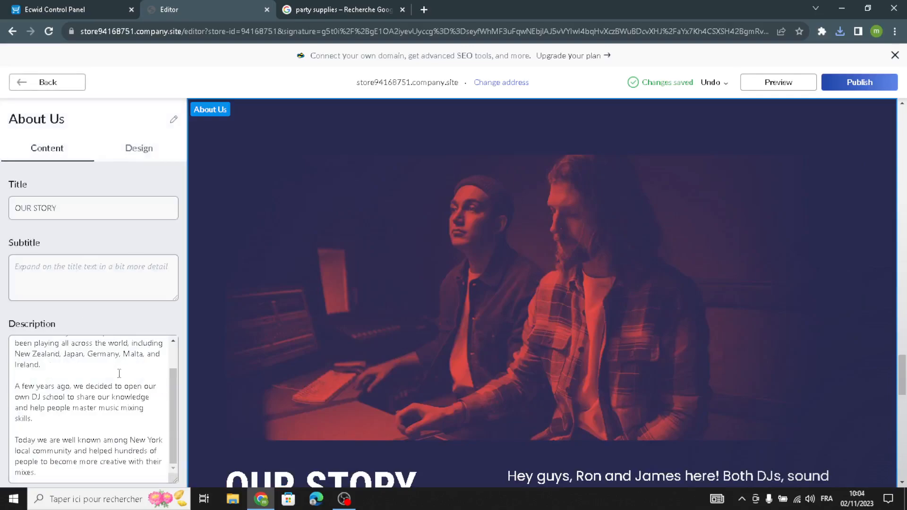
scroll(87, 234, up, 5)
click(52, 264)
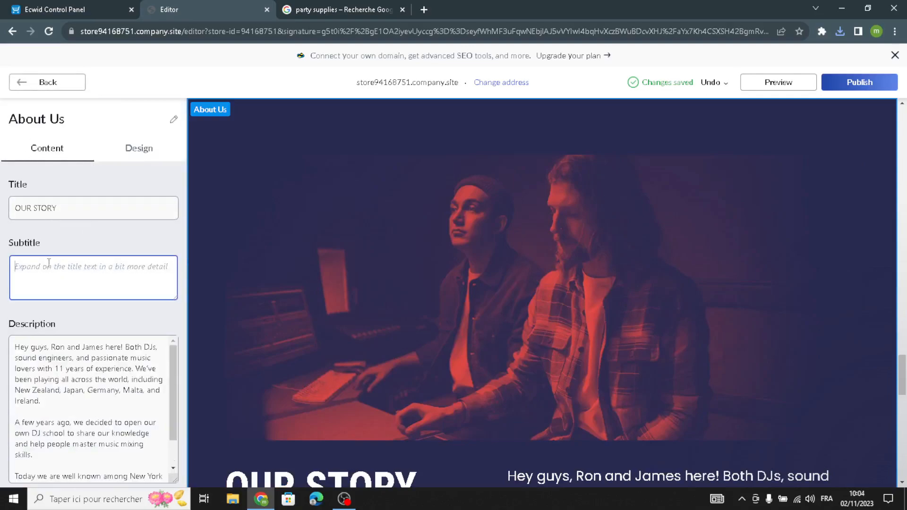
scroll(70, 335, down, 3)
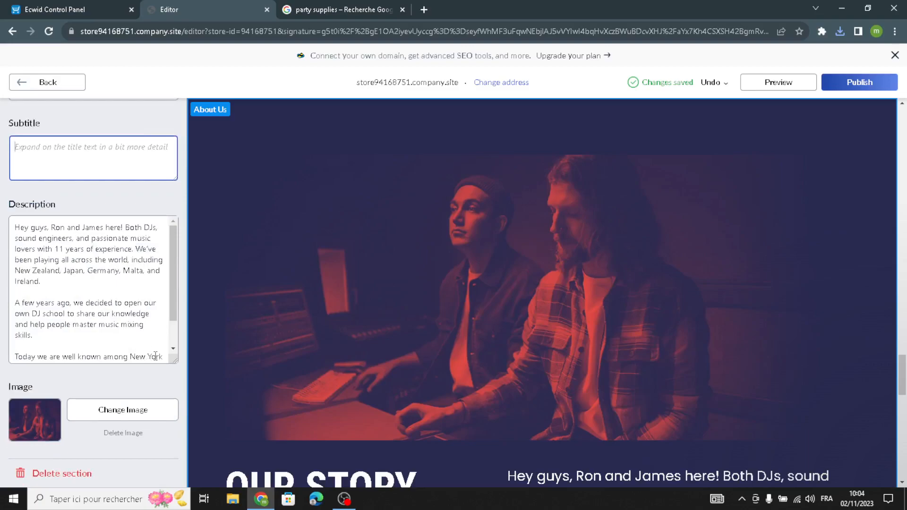
drag(156, 356, 8, 188)
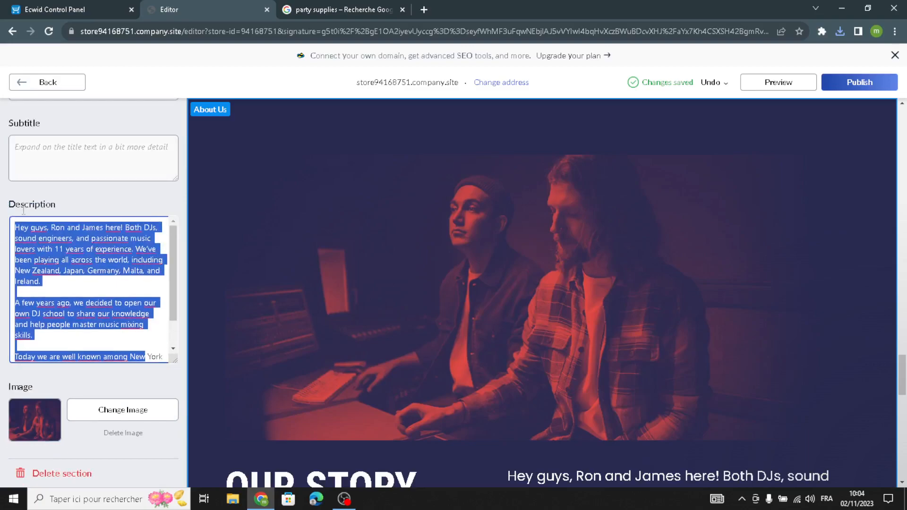
scroll(136, 325, down, 1)
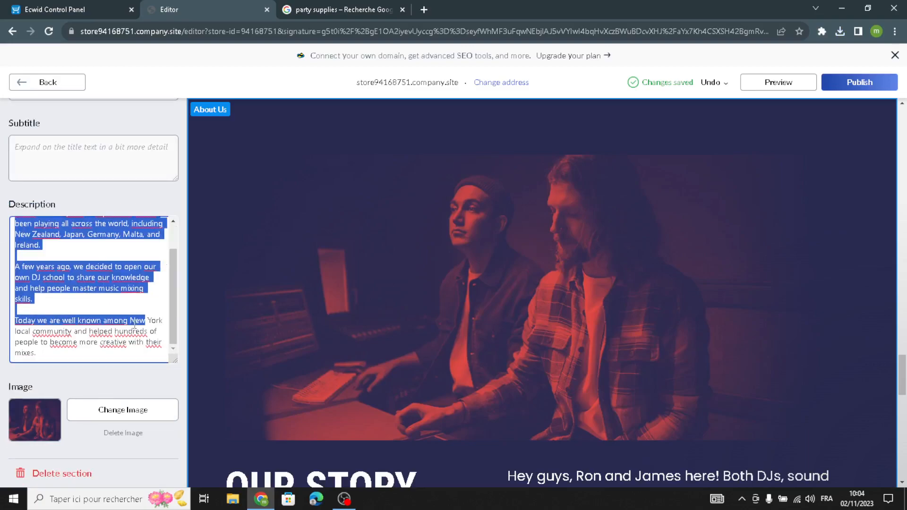
drag(55, 354, 1, 139)
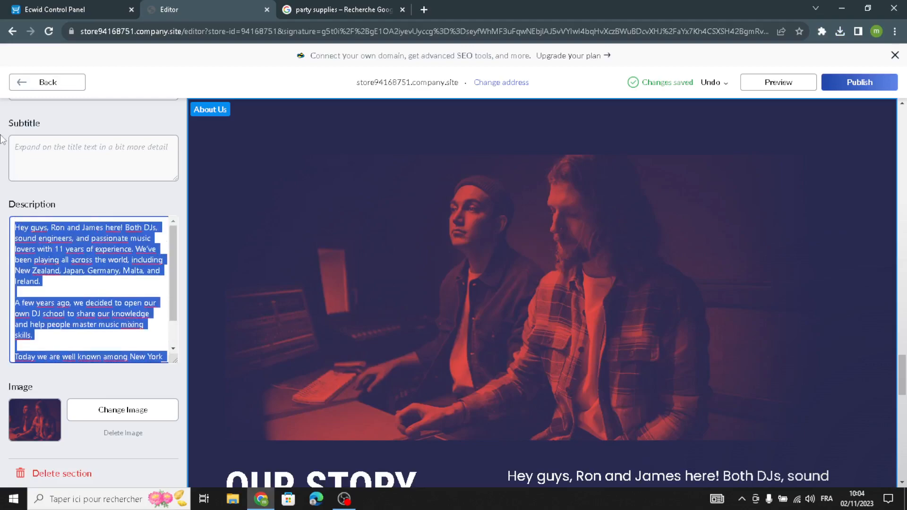
key(BackSpace)
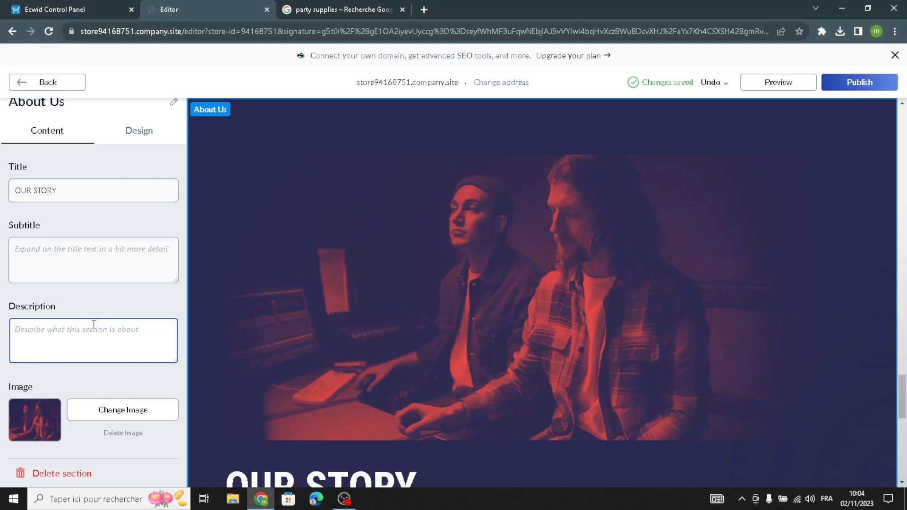
- Try the other About Us layouts, settle on the fourth option and return to the homepage sections
click(138, 131)
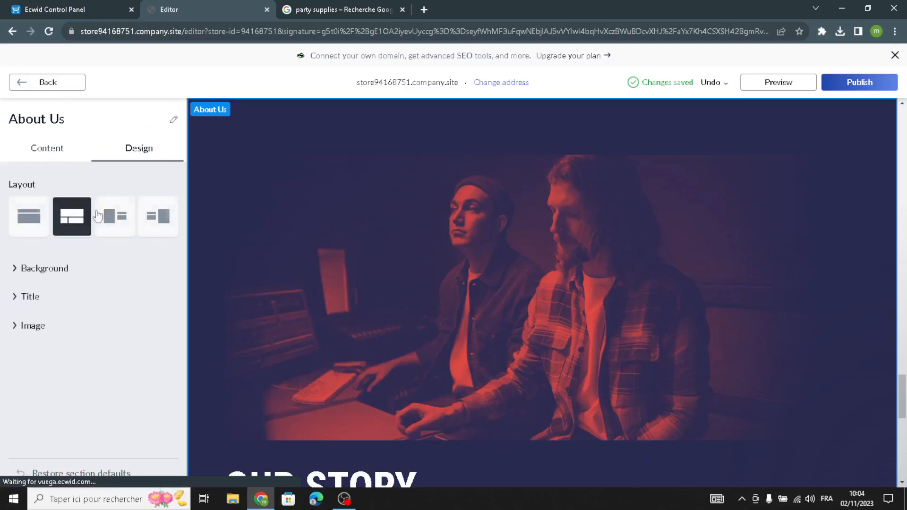
click(20, 229)
click(114, 221)
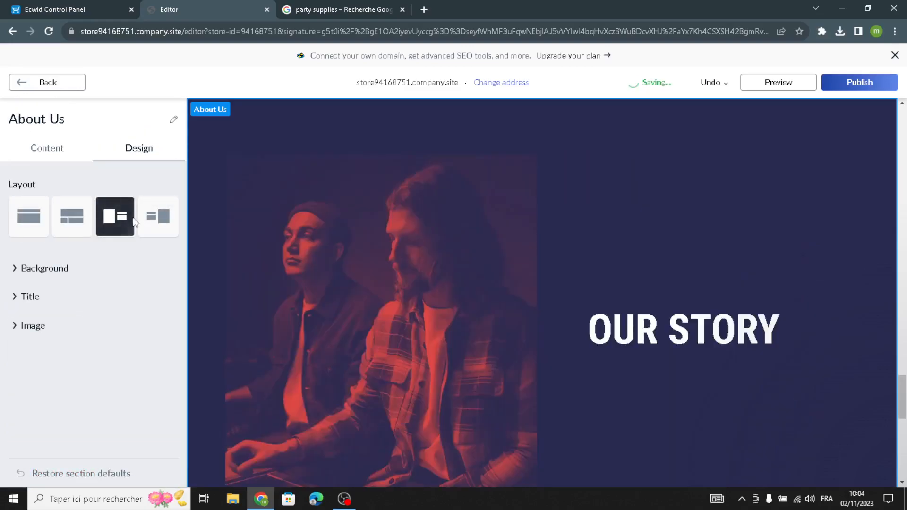
click(156, 220)
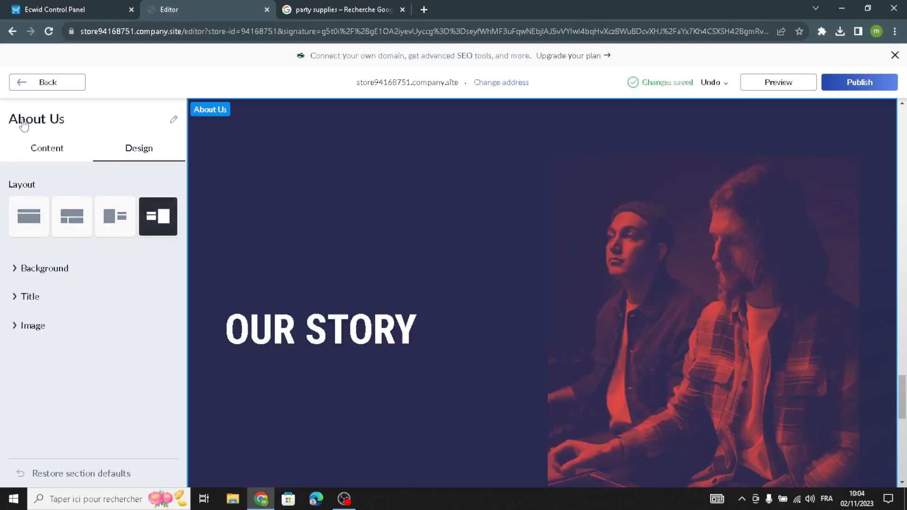
click(72, 93)
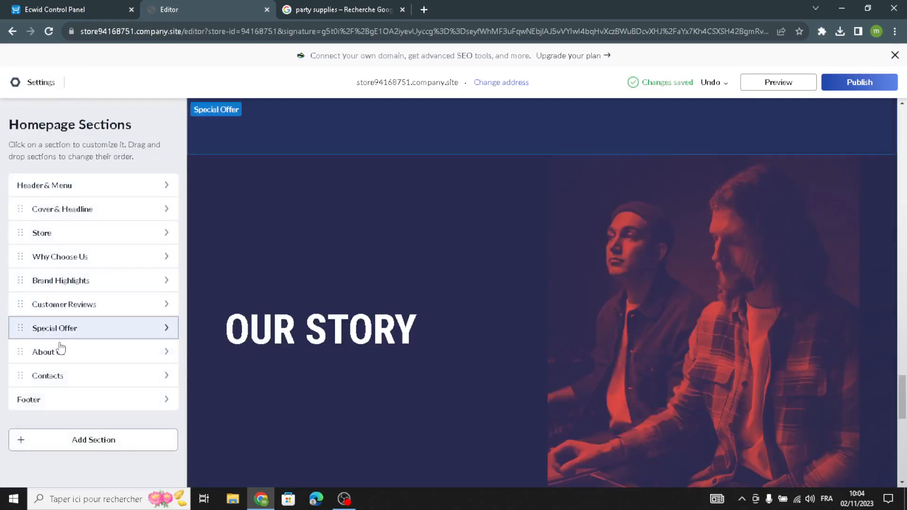
- Set the Contacts section's description to "We are always happy to see you."
click(68, 378)
click(94, 288)
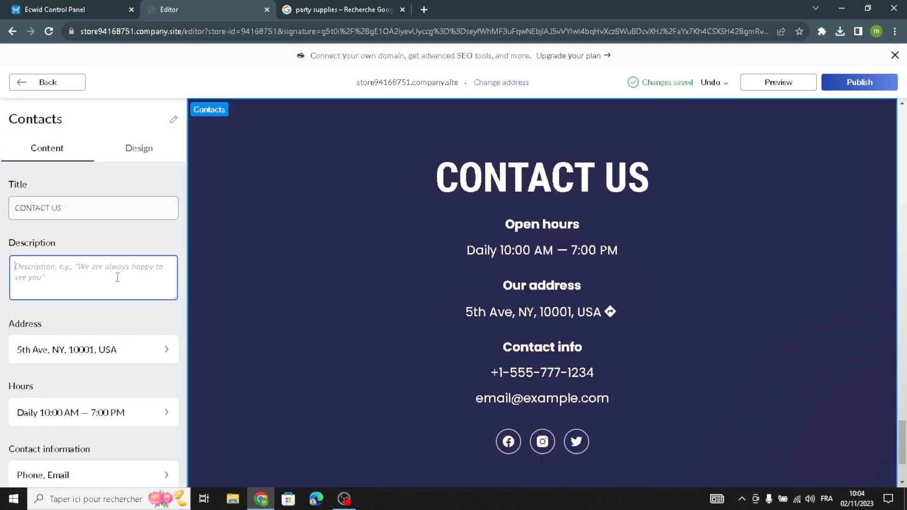
text(We)
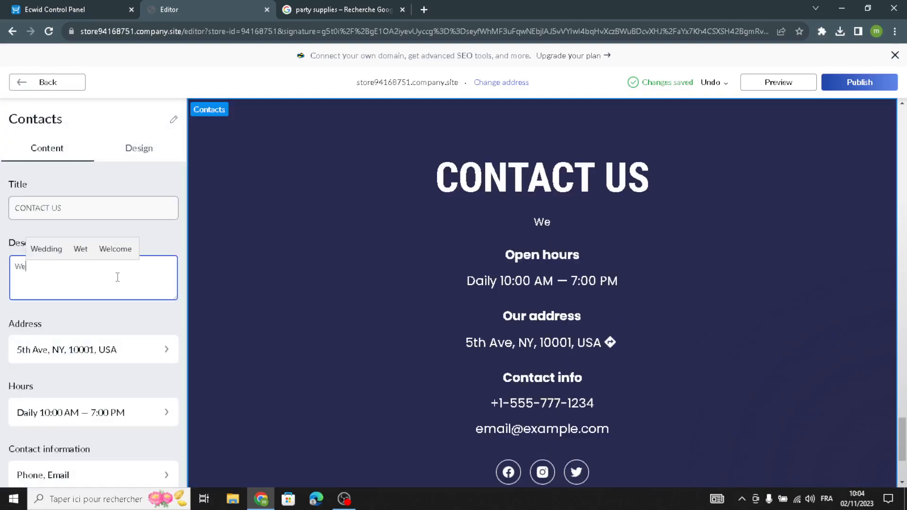
text( are a)
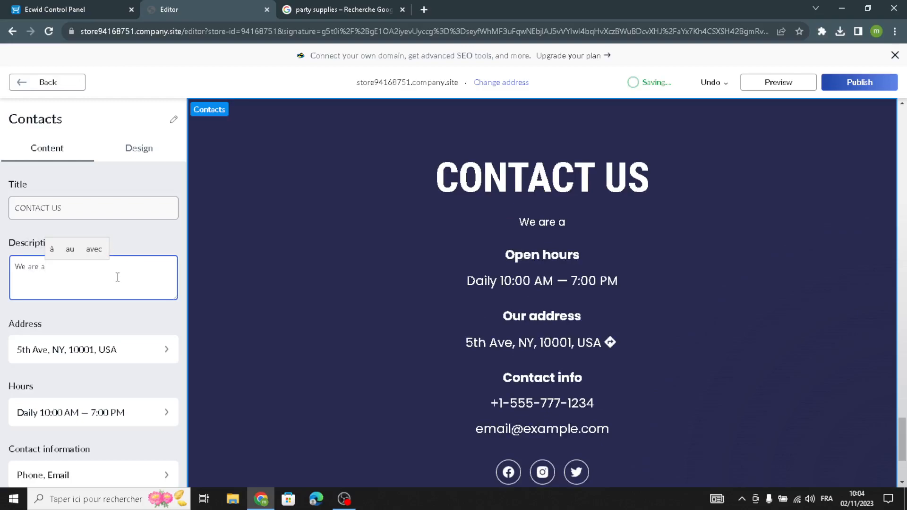
text(lways happ)
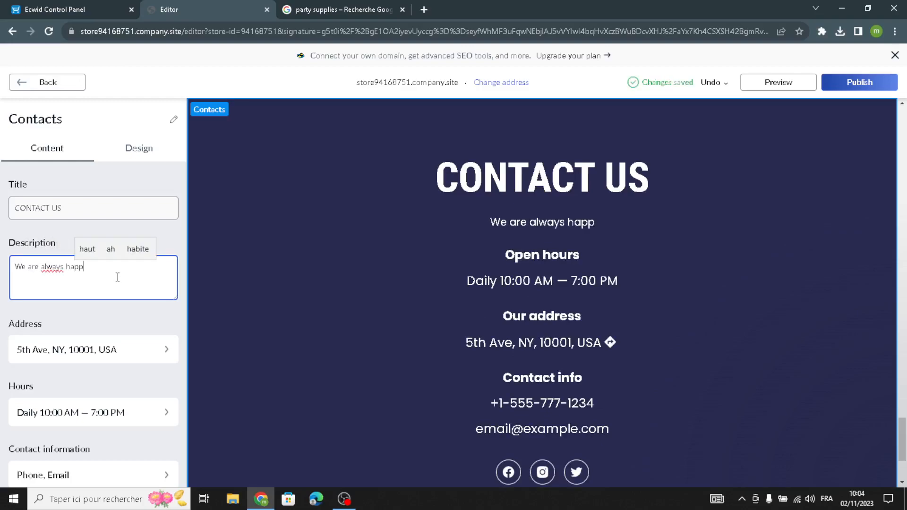
text(y to see )
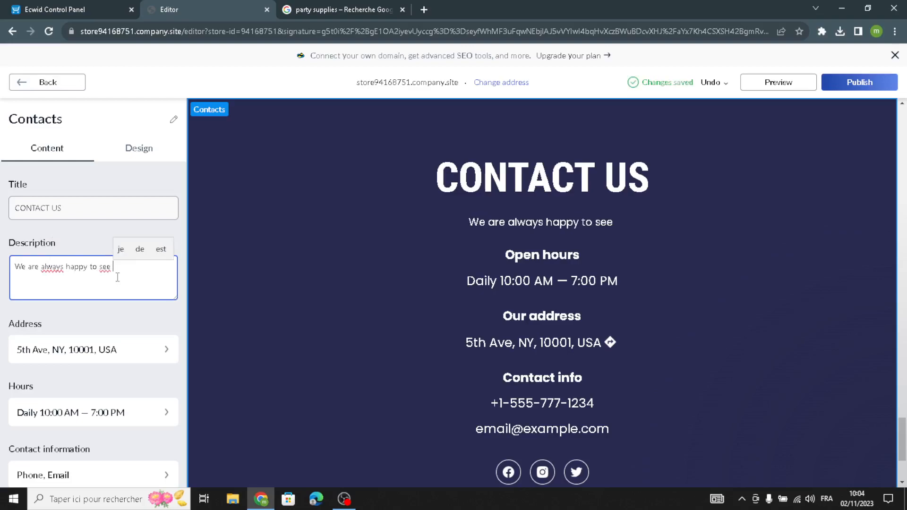
text(you.)
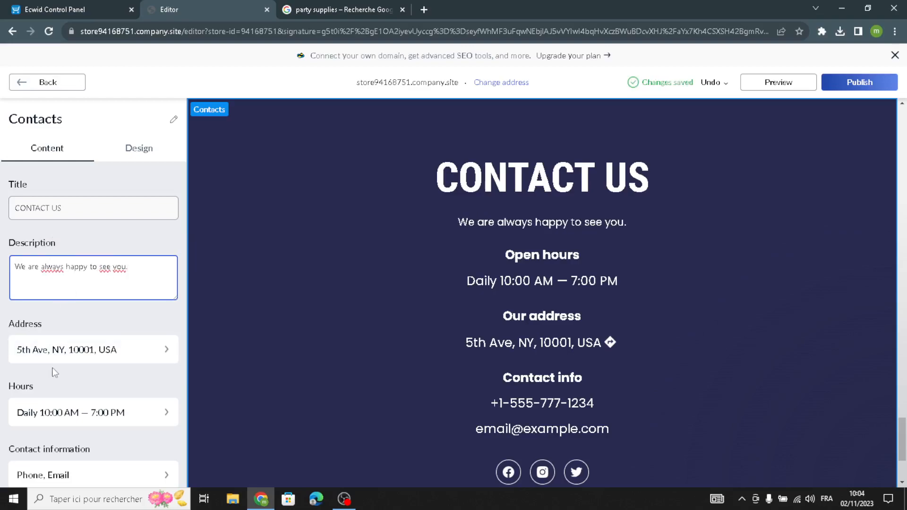
- Examine the Contacts section's address details and its Google Maps settings without editing them
click(48, 350)
triple_click(88, 252)
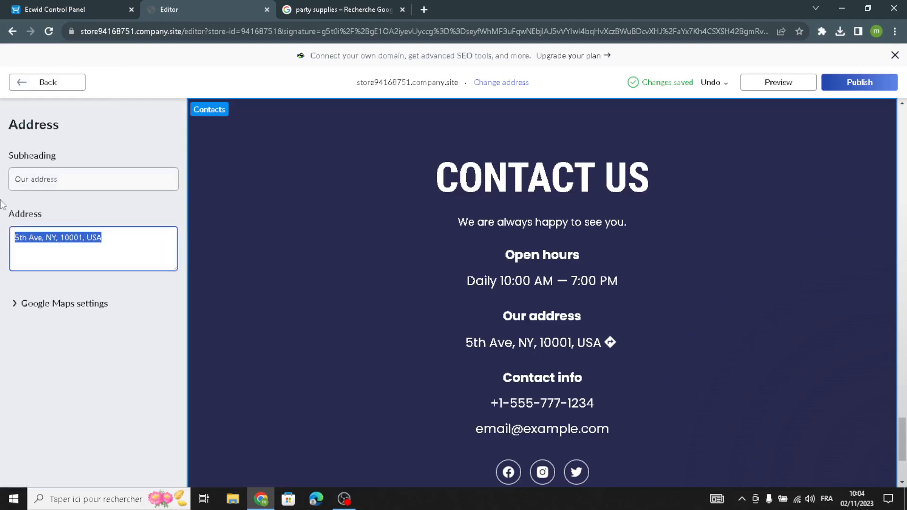
click(31, 307)
click(109, 376)
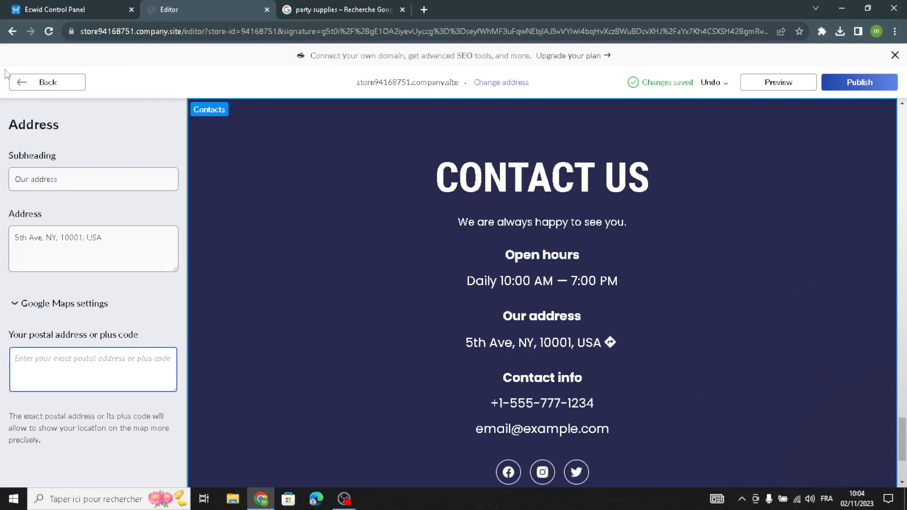
click(31, 84)
- Examine the Contacts section's opening hours, social profile links and remaining content options
scroll(82, 283, down, 1)
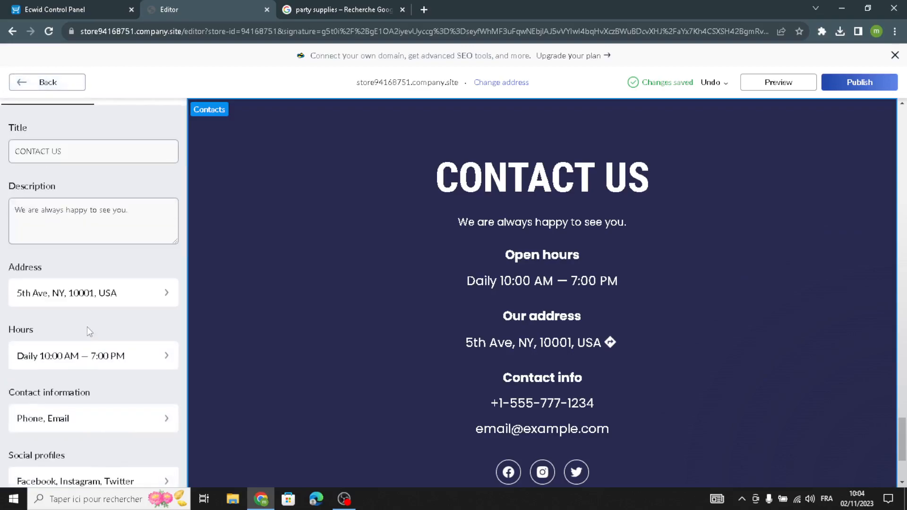
click(74, 352)
triple_click(106, 247)
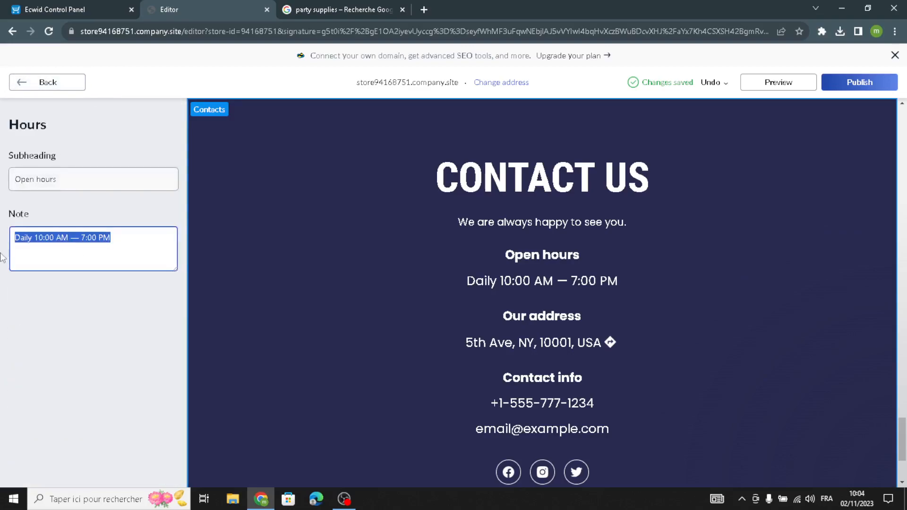
click(37, 85)
scroll(83, 284, down, 1)
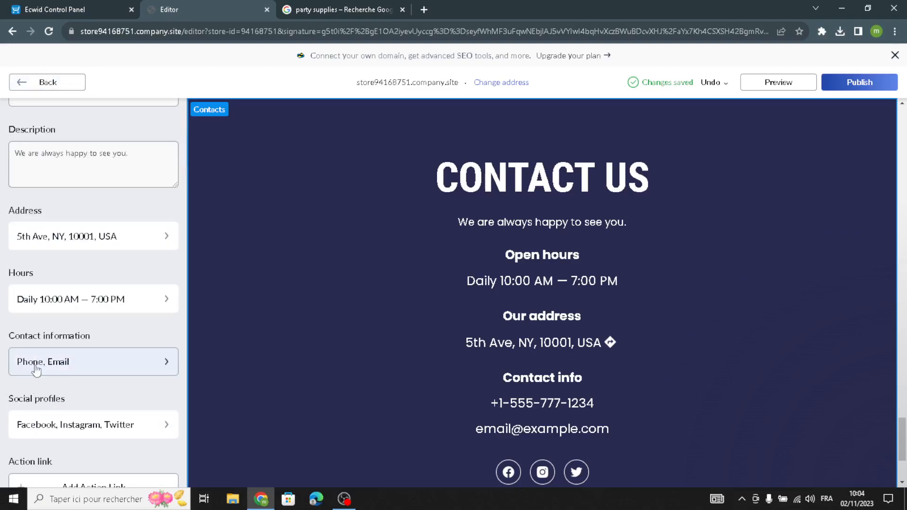
click(54, 425)
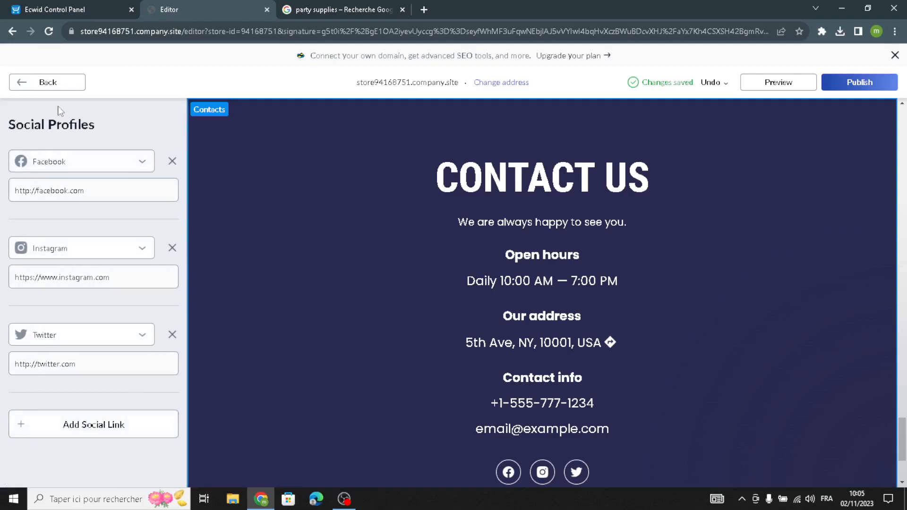
click(49, 84)
scroll(73, 331, down, 3)
scroll(74, 365, up, 5)
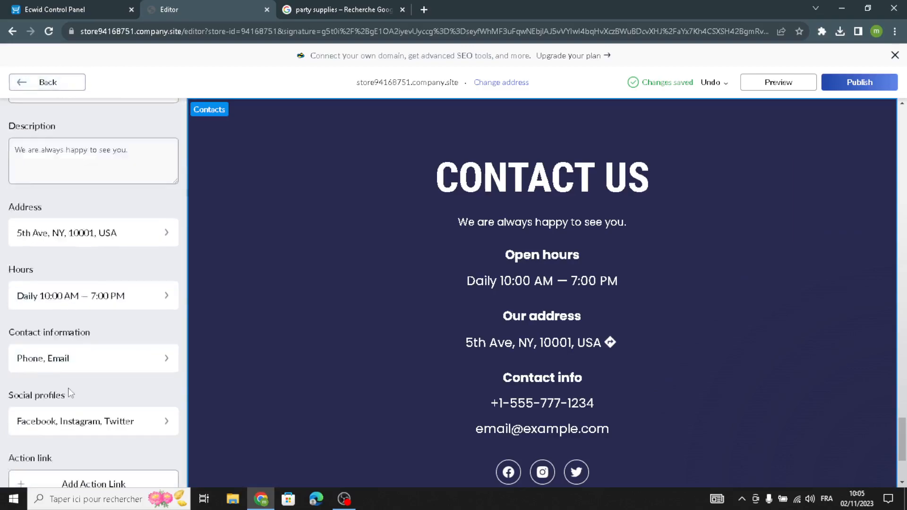
- Switch the Contacts section to the sixth layout, with the info card over a full-width map, and return to the homepage sections
click(119, 148)
click(73, 231)
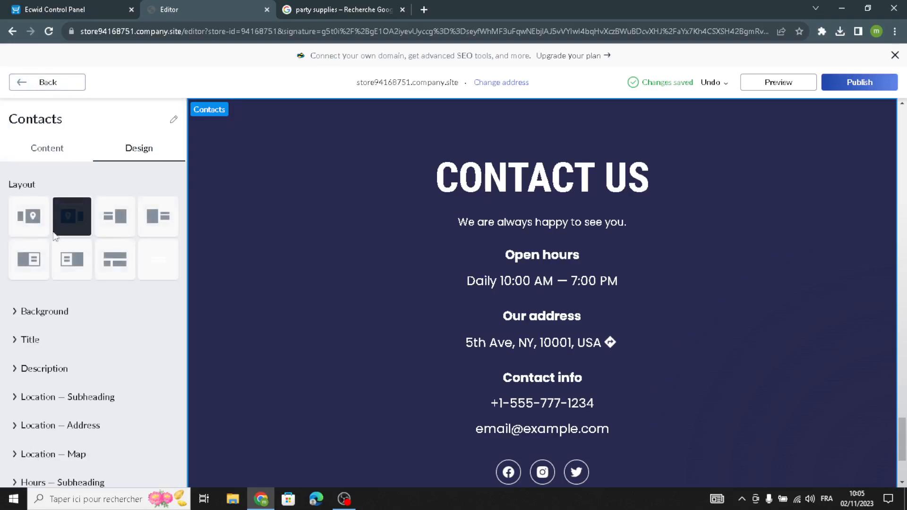
click(80, 263)
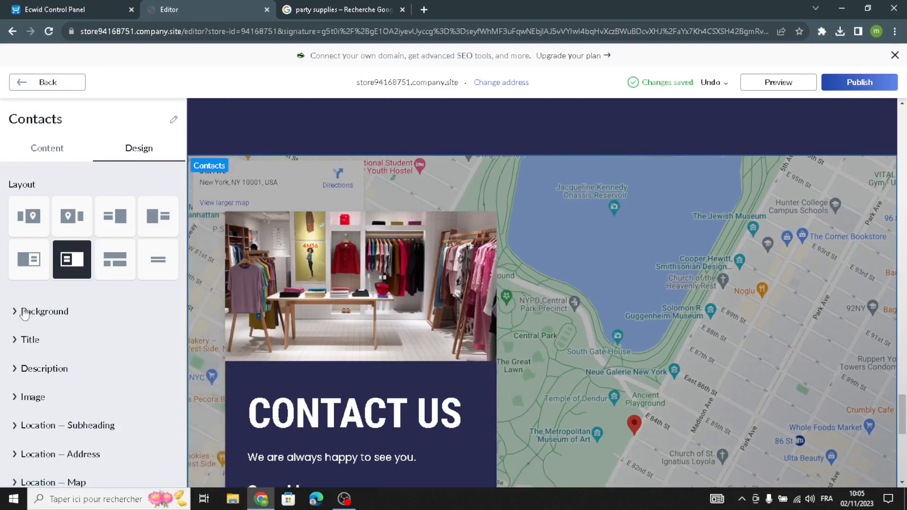
scroll(31, 315, down, 5)
scroll(19, 222, up, 5)
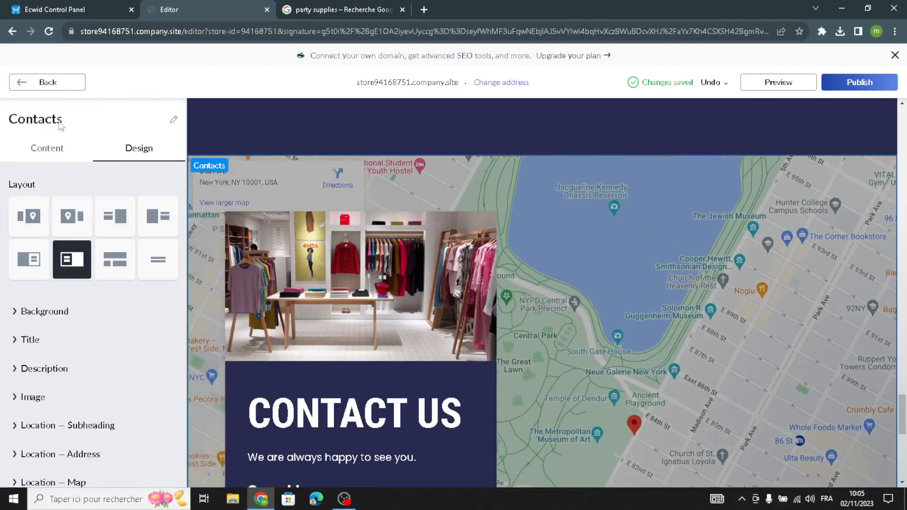
click(52, 82)
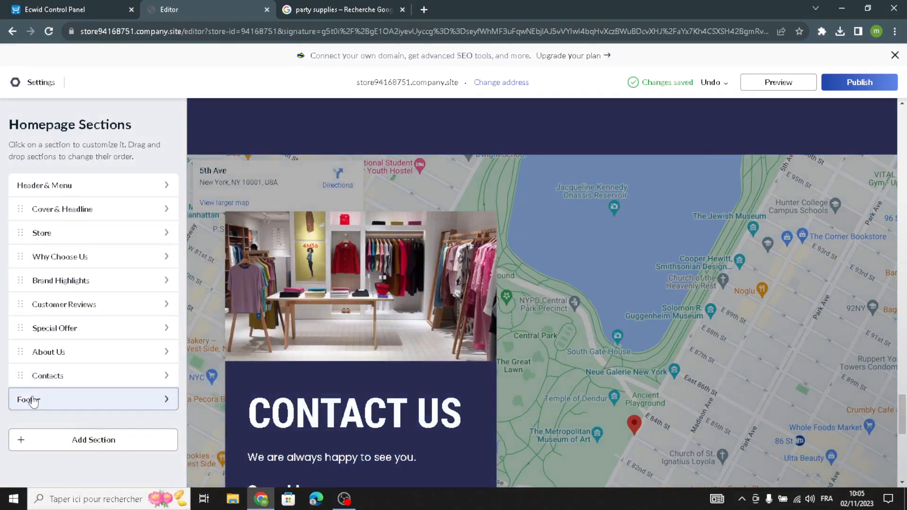
- Replace the Footer section's copyright text with "PartyVibe" and return to the homepage sections
click(69, 408)
drag(38, 212, 3, 224)
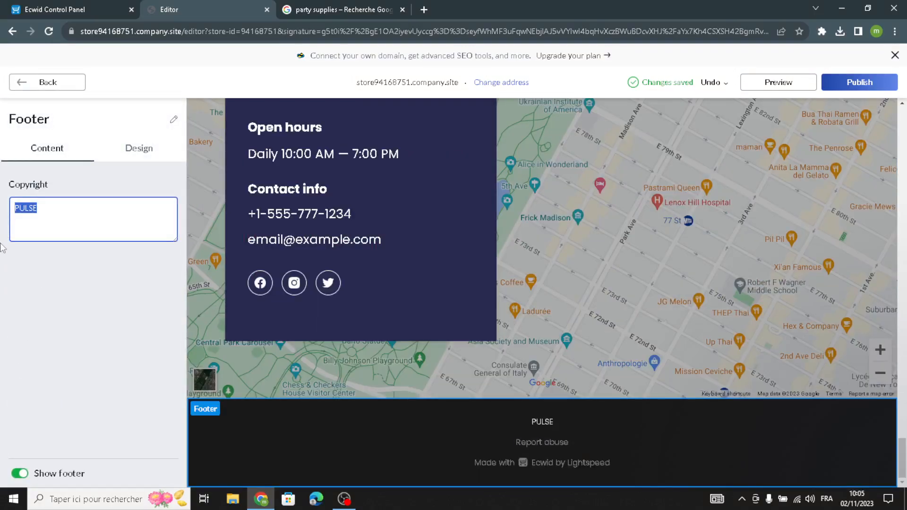
text(PartyVibe)
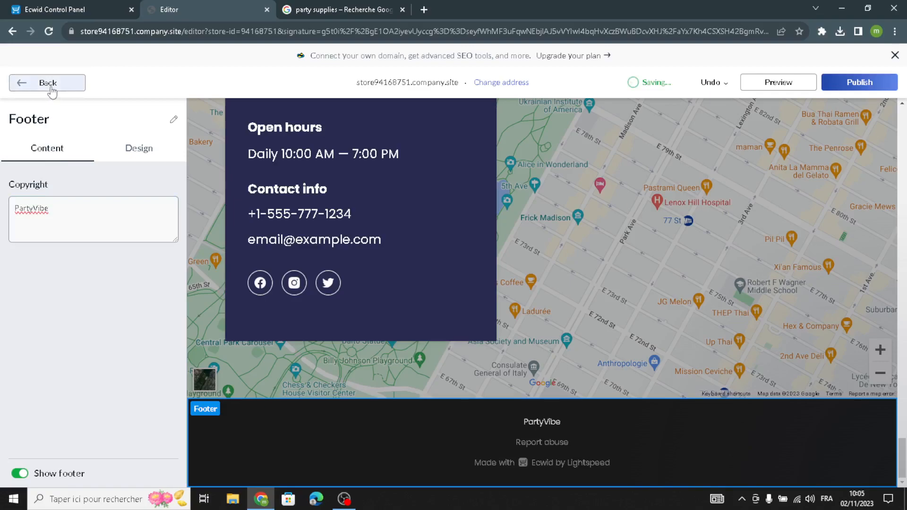
click(45, 82)
- Browse the section templates available to add, from Announcements through Products, and return to the homepage sections without adding one
click(67, 449)
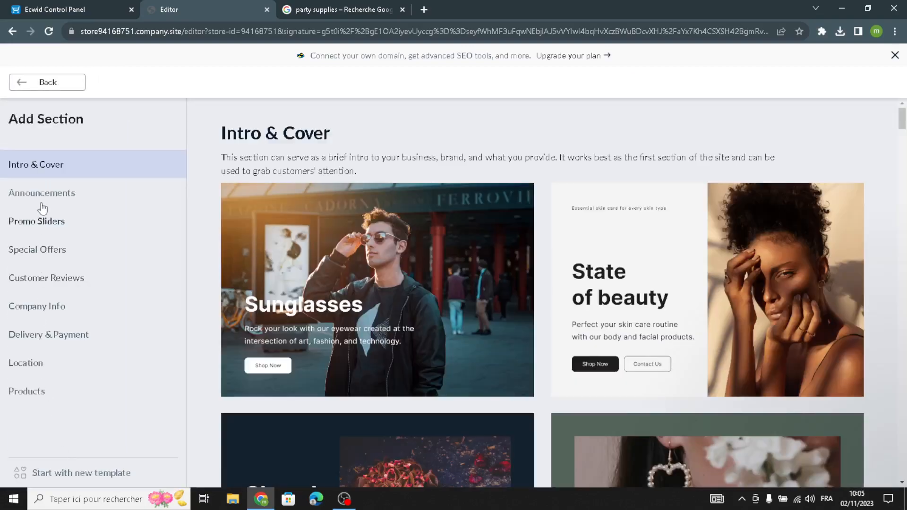
click(42, 198)
click(40, 222)
click(21, 250)
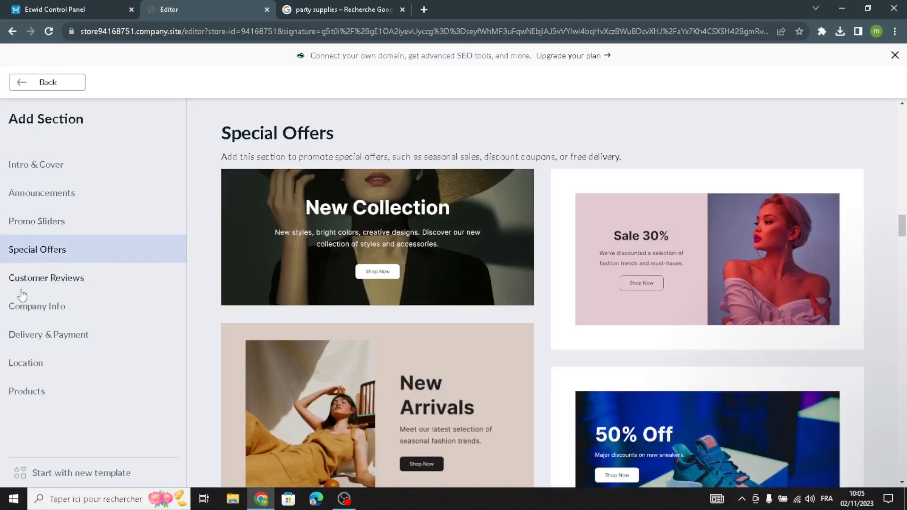
click(19, 279)
click(19, 307)
click(22, 336)
click(21, 392)
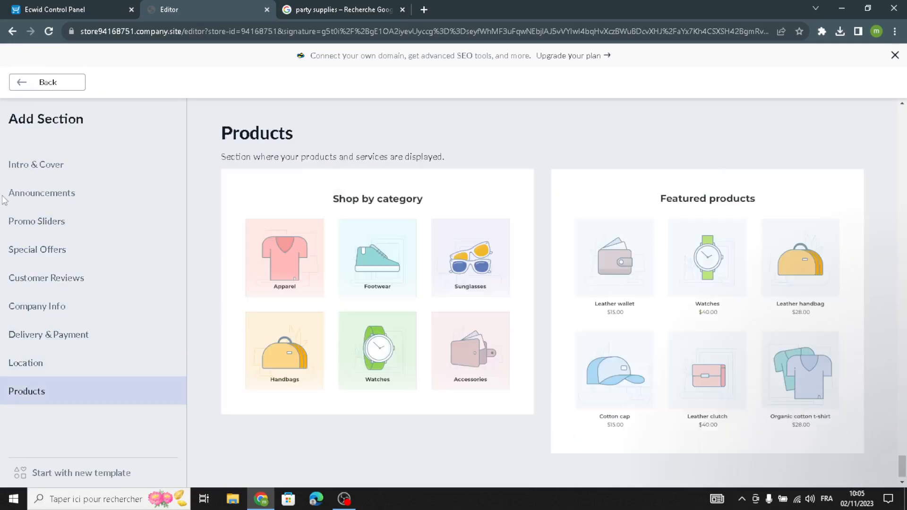
click(33, 88)
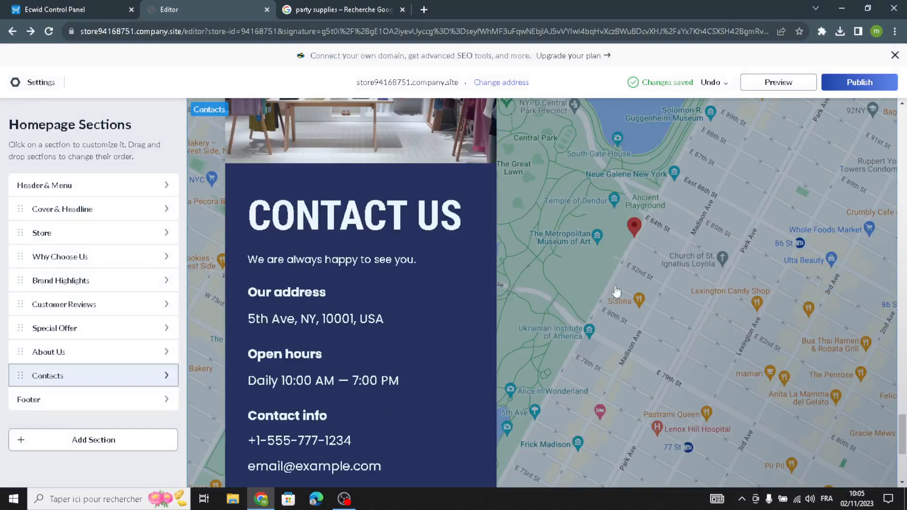
- Publish the site and close the party supplies image search page
click(864, 83)
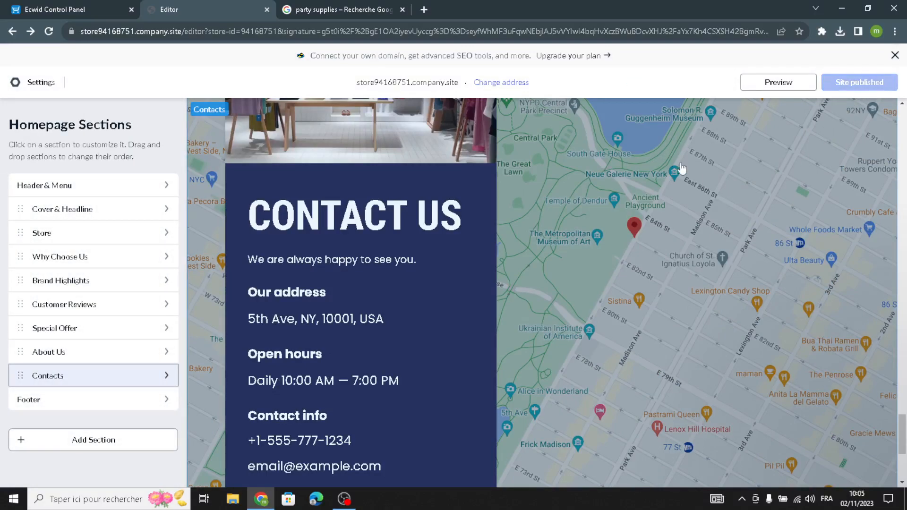
click(402, 9)
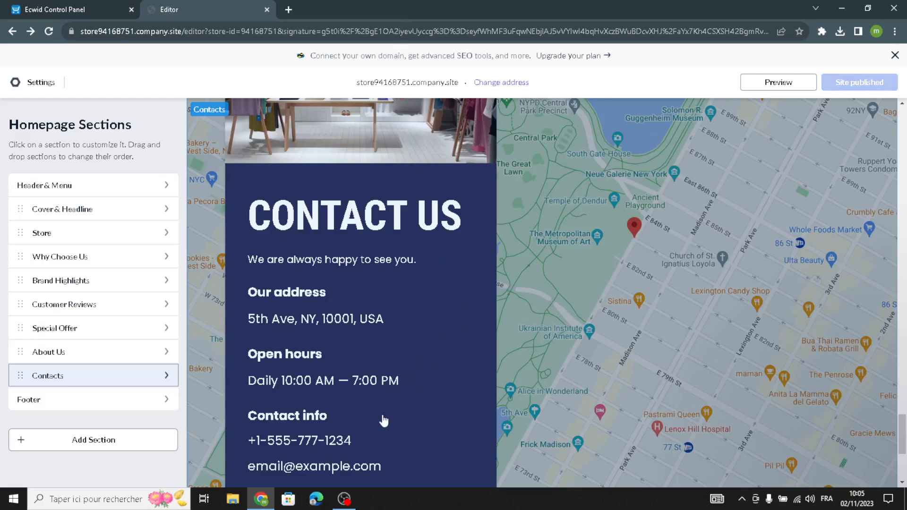
scroll(368, 449, up, 2)
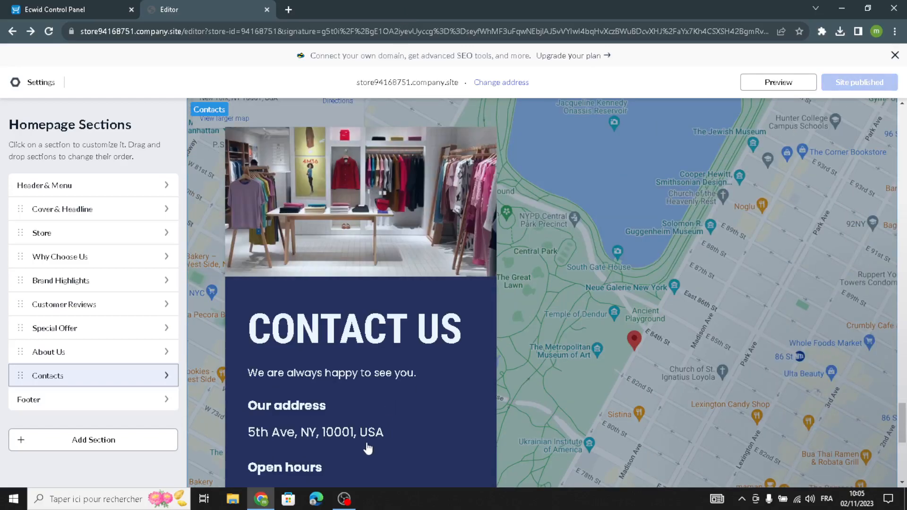